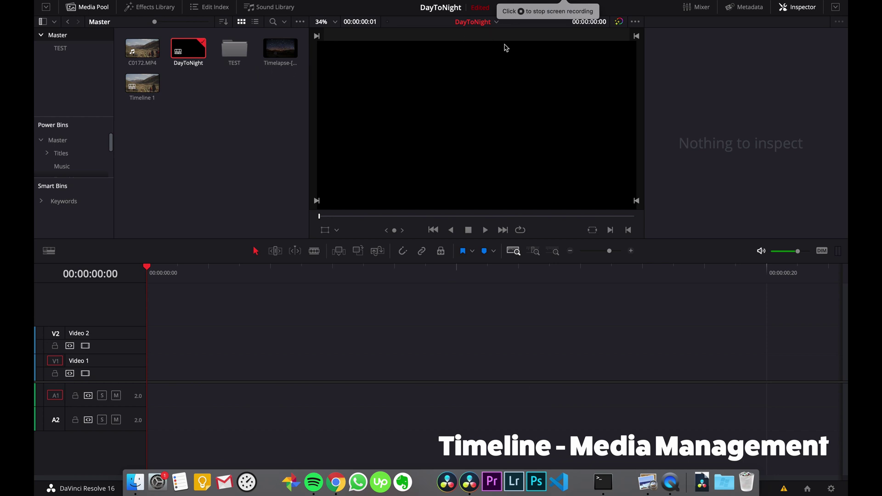
Place the C0172.MP4 clip at the start of Video 1 and delete its audio
left_click_drag(143, 48, 327, 314)
left_click(313, 394, "alt")
key("BackSpace")
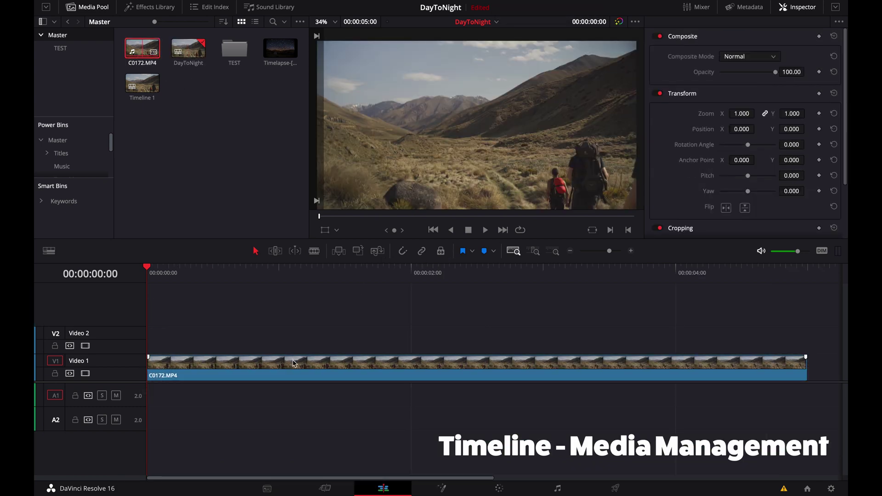
Stack the Timelapse image sequence above the C0172.MP4 clip on Video 2, starting at 00:00:00:00
left_click_drag(285, 45, 149, 338)
left_click_drag(216, 341, 211, 341)
left_click_drag(159, 275, 138, 276)
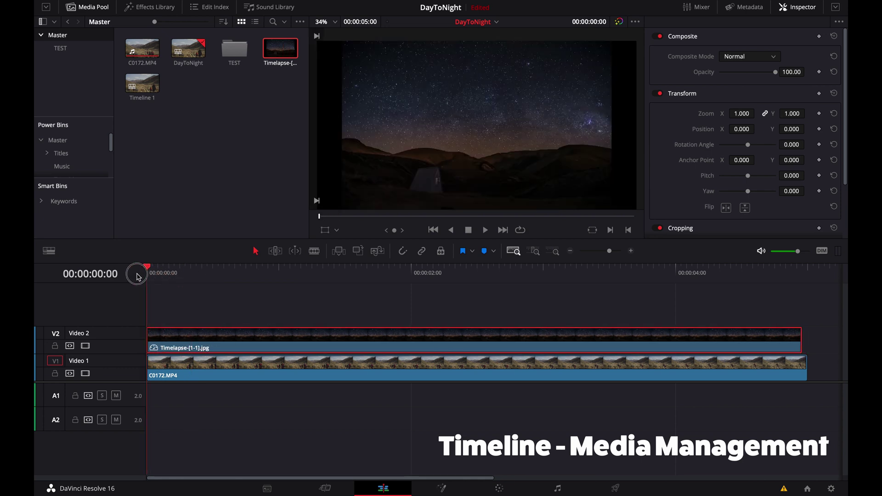
Combine the Timelapse and C0172.MP4 clips into a new Fusion clip and open it on the Fusion page
left_click(340, 364, "super")
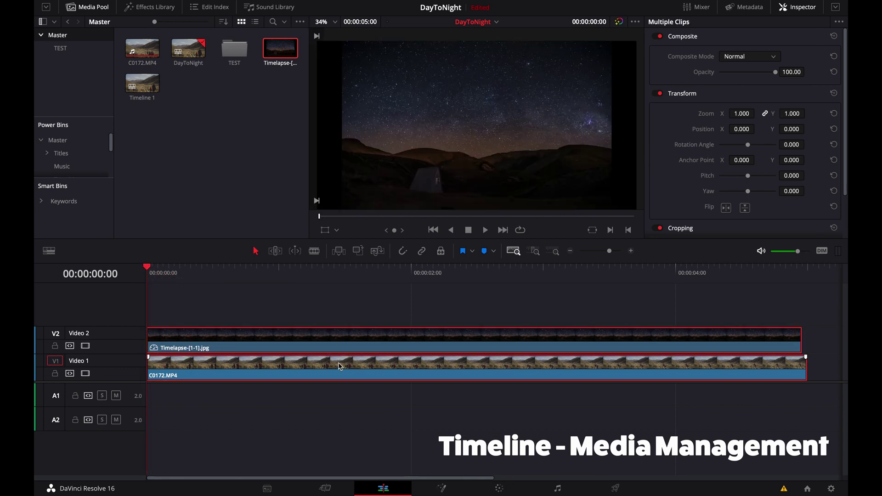
right_click(339, 365)
left_click(403, 123)
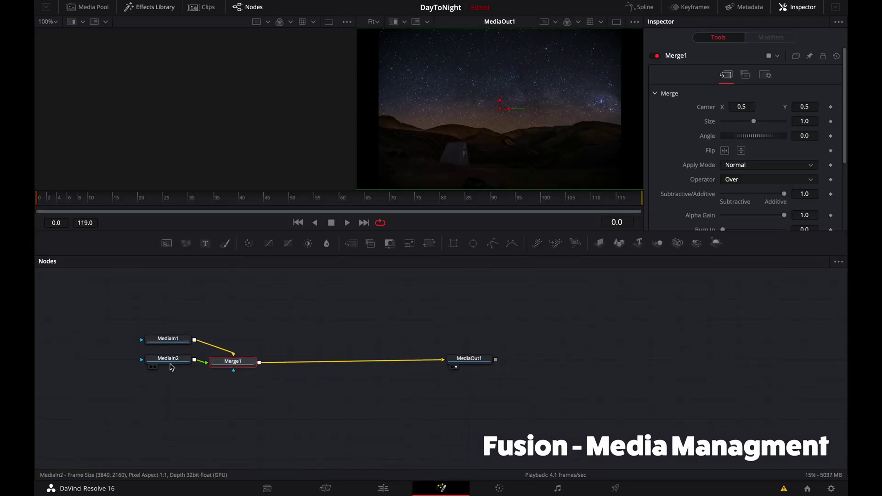
Spread out the input nodes, show MediaIn1 in the first viewer, and rename it PLATE
left_click(162, 374)
left_click_drag(173, 347, 159, 318)
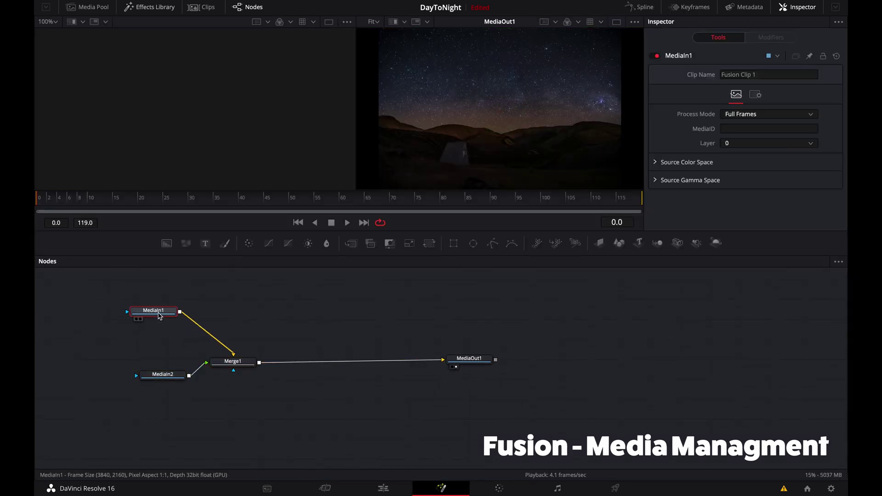
key("1")
right_click(159, 314)
left_click(199, 226)
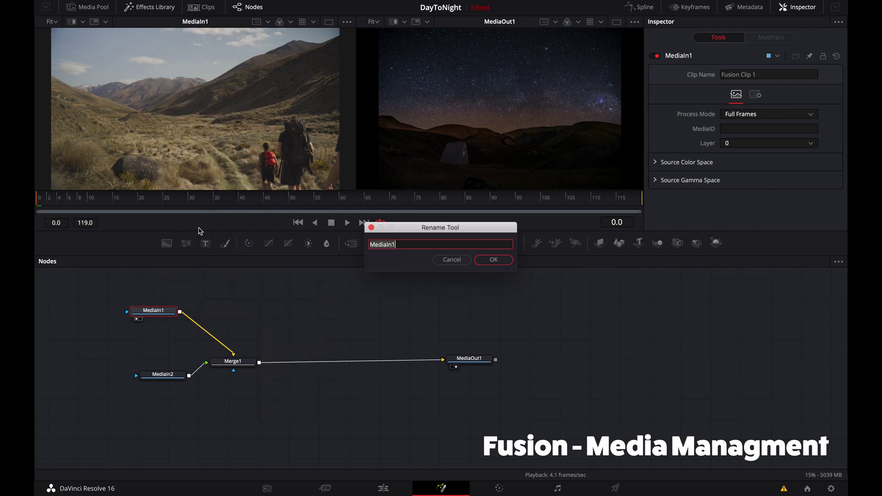
type("PLATE")
key("Return")
Rename the MediaIn2 node as SKY
left_click(162, 375)
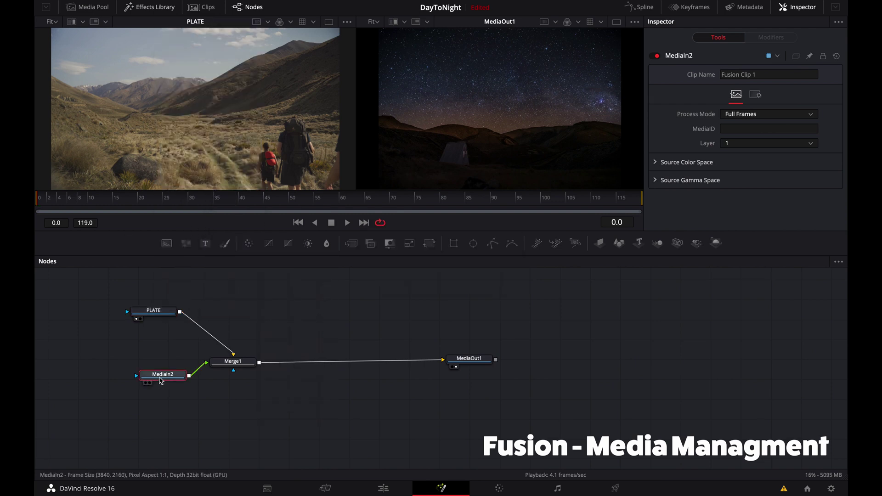
right_click(163, 375)
left_click(201, 291)
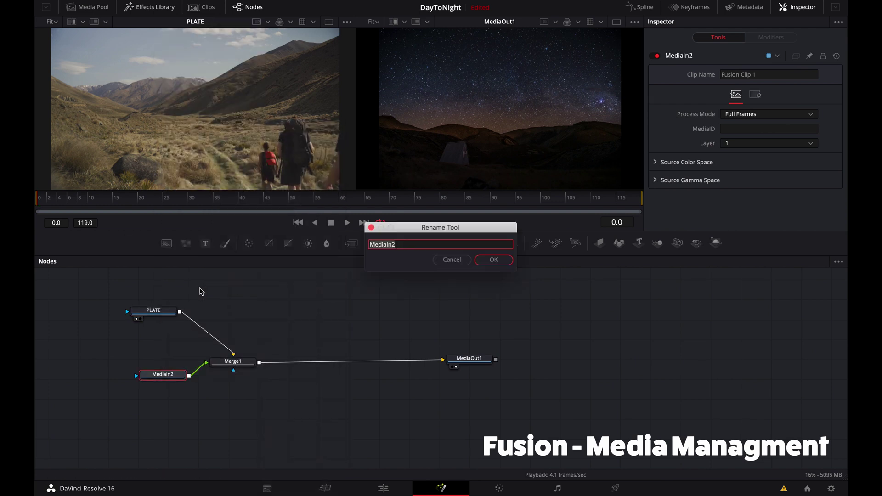
type("SKY")
key("Return")
Rearrange the node graph so that PLATE sits above SKY, both ahead of Merge1
left_click_drag(154, 311, 143, 417)
left_click_drag(162, 379, 153, 304)
left_click_drag(148, 415, 154, 370)
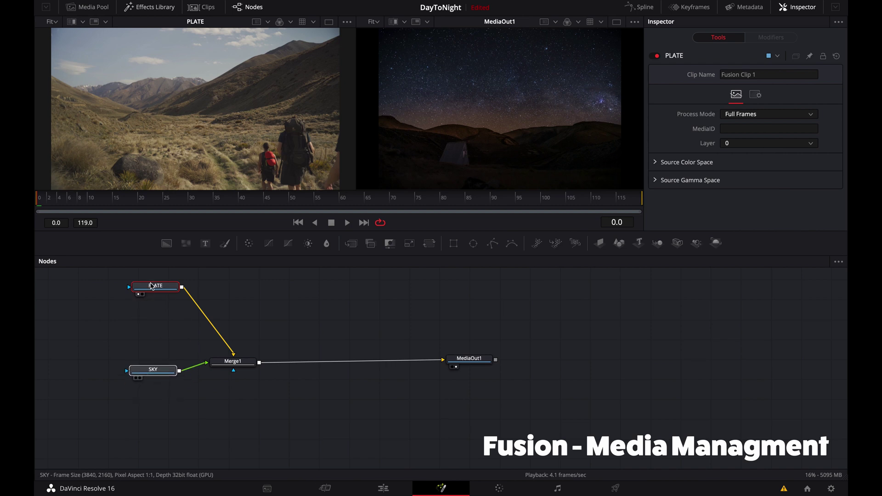
left_click_drag(151, 284, 134, 290)
left_click_drag(264, 304, 289, 340)
left_click_drag(163, 328, 168, 331)
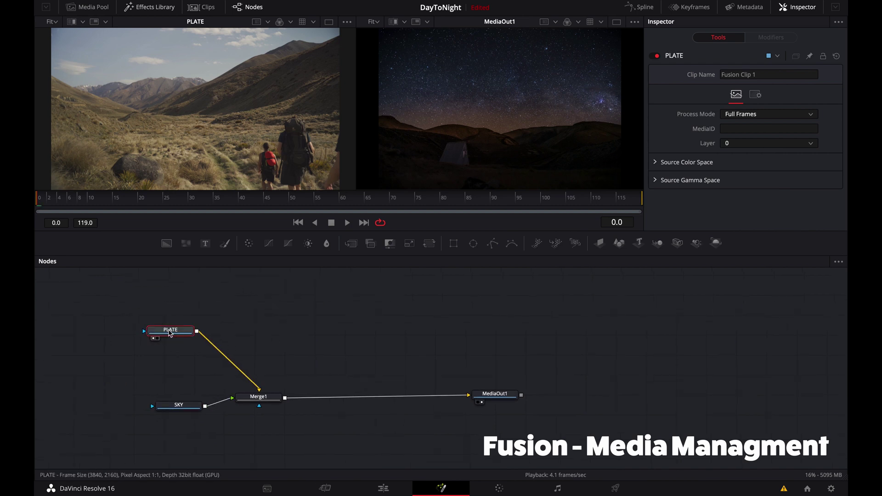
Add a Planar Tracker node between PLATE and Merge1
key("shift+space")
type("tracker")
left_click(428, 146)
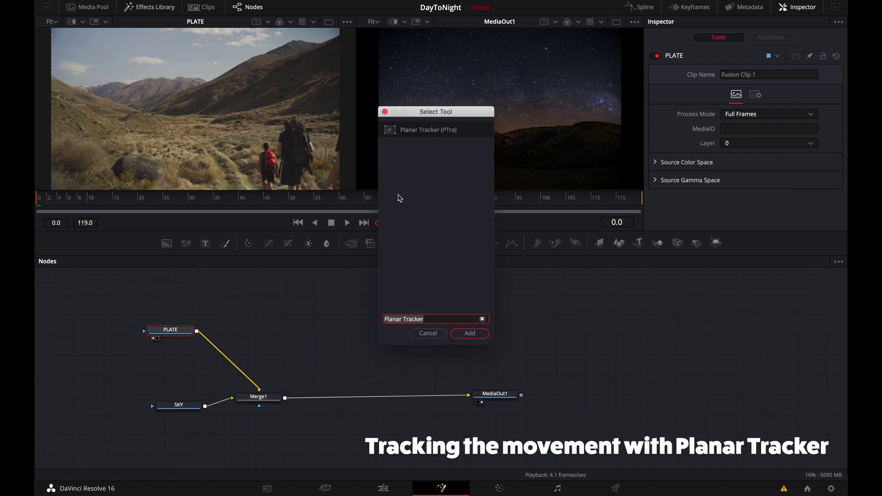
left_click(469, 333)
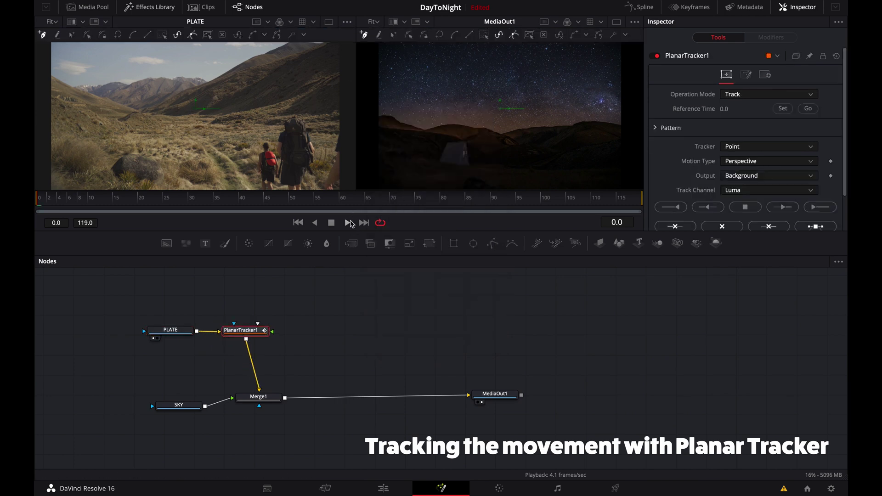
Enlarge the viewer showing PLATE and set the planar tracker's tracking method to Hybrid Point/Area
left_click_drag(352, 231, 358, 287)
left_click_drag(356, 155, 396, 155)
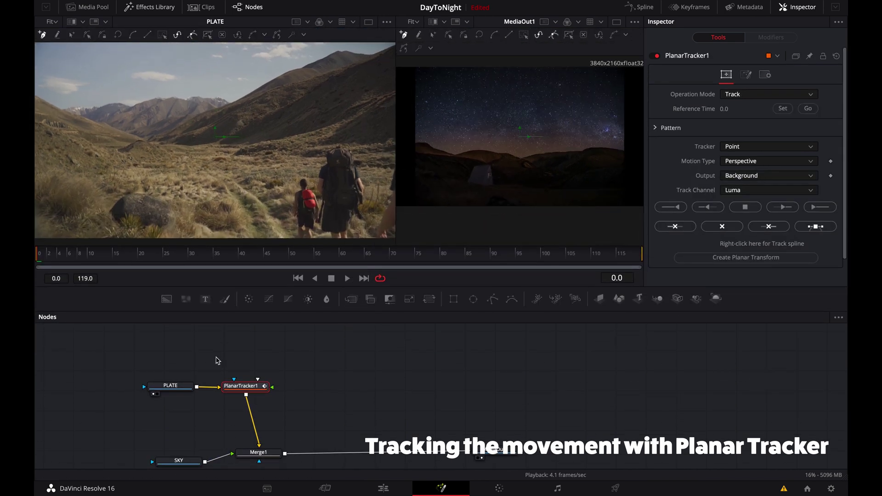
left_click(773, 148)
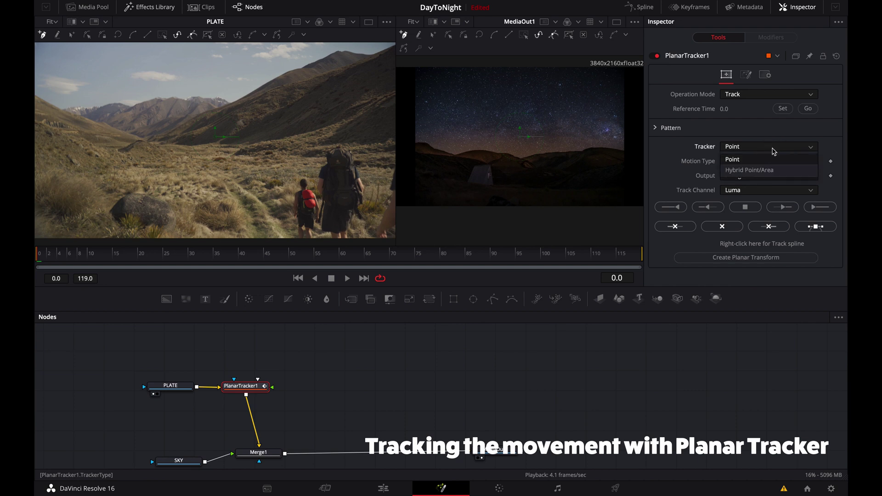
left_click(765, 171)
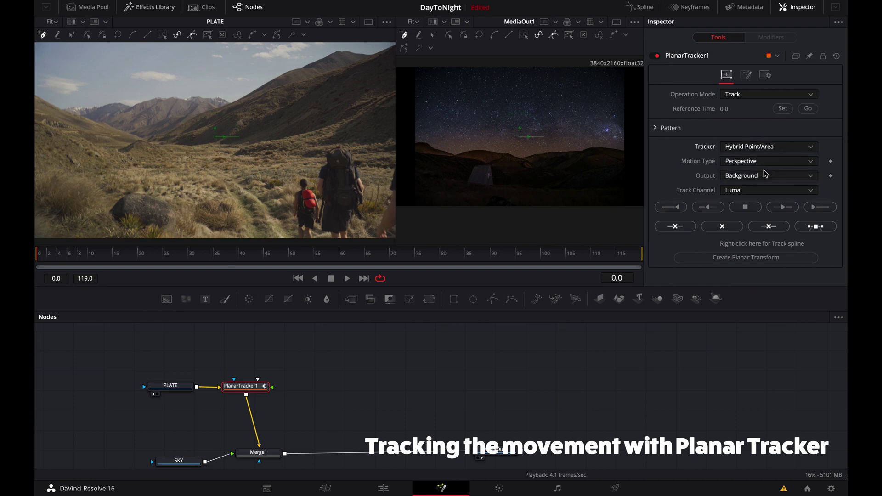
Outline the distant mountain ridge with a closed five-point tracking shape and track it forward through the clip
left_click(46, 93)
left_click(47, 123)
left_click(117, 119)
left_click(231, 111)
left_click(268, 85)
left_click(47, 93)
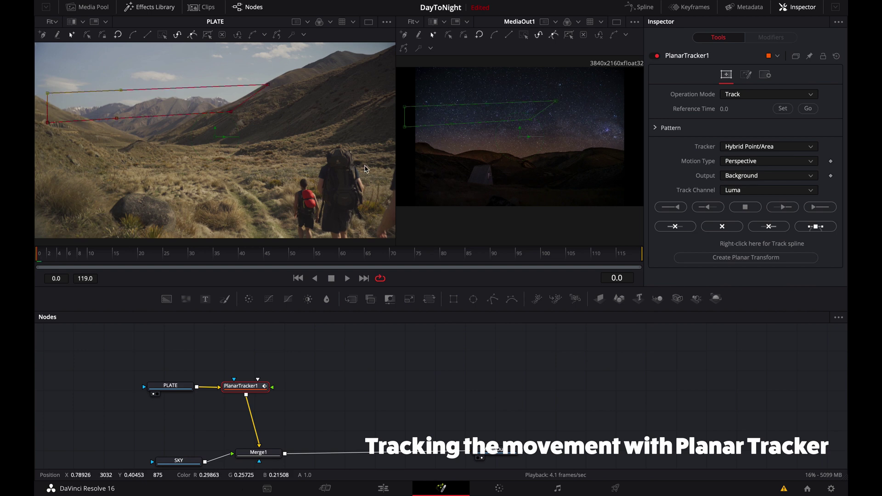
left_click(820, 208)
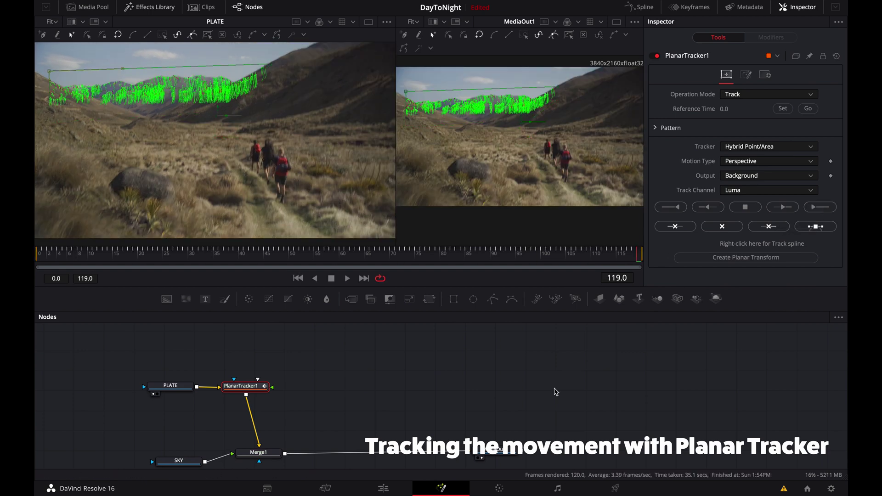
Spread out the node graph, with PLATE and PlanarTracker1 in a row above SKY, Merge1 and MediaOut1
left_click_drag(556, 393, 609, 364)
left_click_drag(318, 431, 377, 433)
left_click_drag(299, 359, 306, 354)
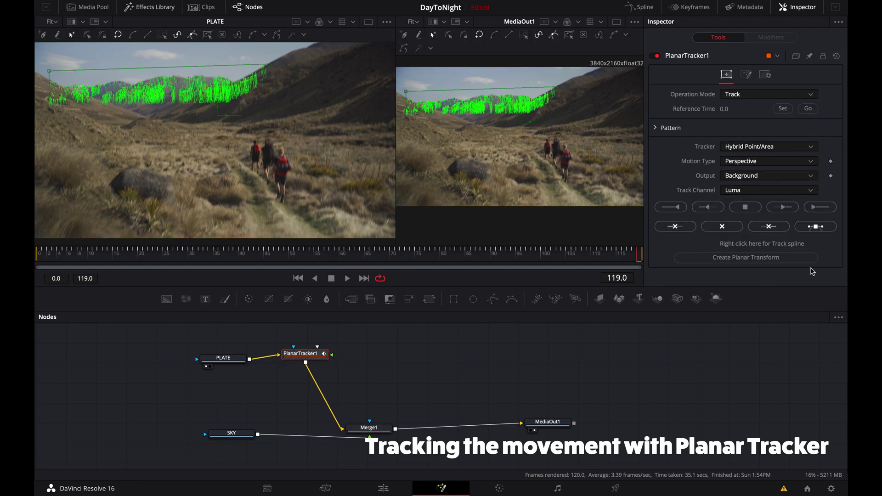
left_click_drag(234, 434, 186, 434)
left_click_drag(225, 359, 188, 350)
left_click_drag(303, 354, 285, 352)
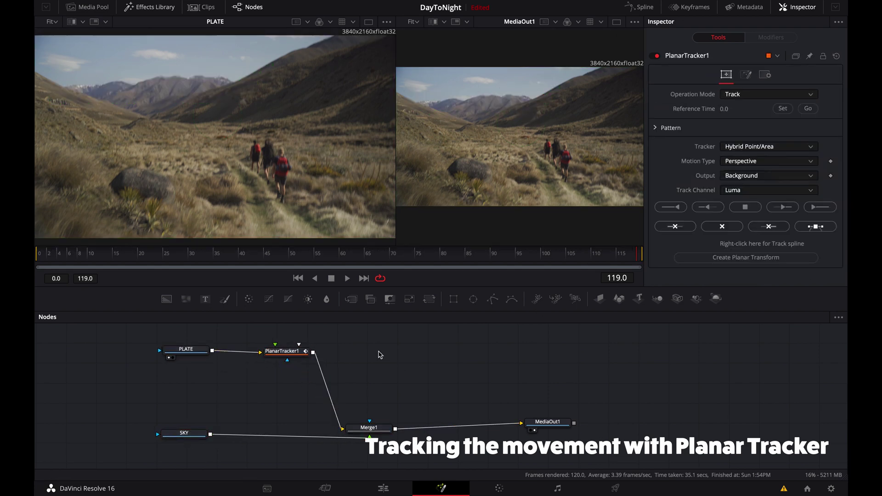
Add a LumaKeyer node between PlanarTracker1 and Merge1 and show it in the second viewer
key("shift+space")
type("luma")
key("Return")
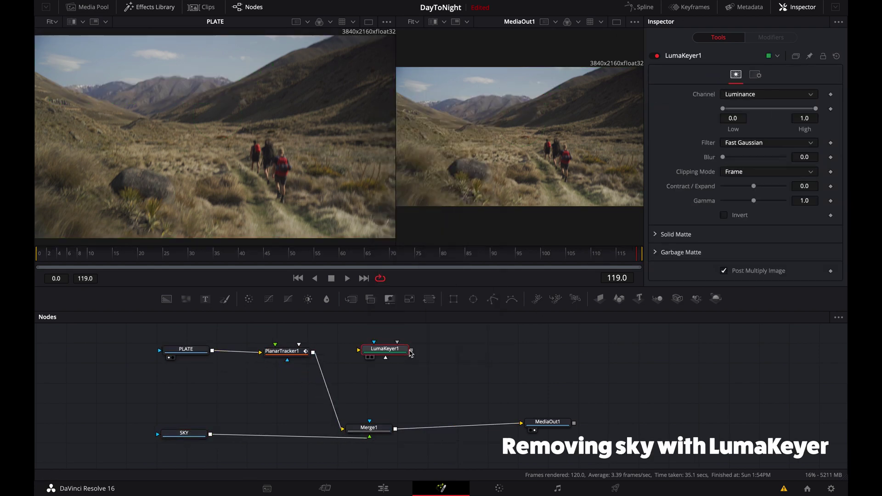
left_click_drag(409, 353, 342, 383)
key("2")
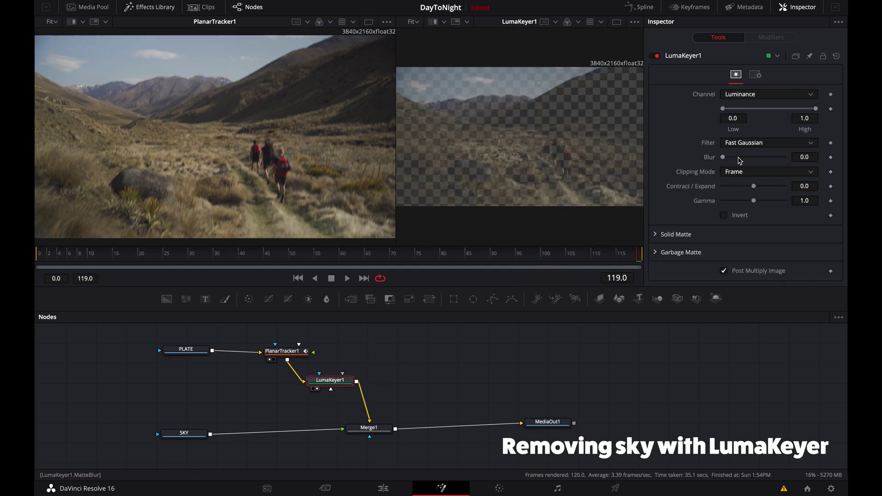
Key out the sky using the LumaKeyer's Blue channel with low and high both at 0.594, and invert the matte
left_click(747, 92)
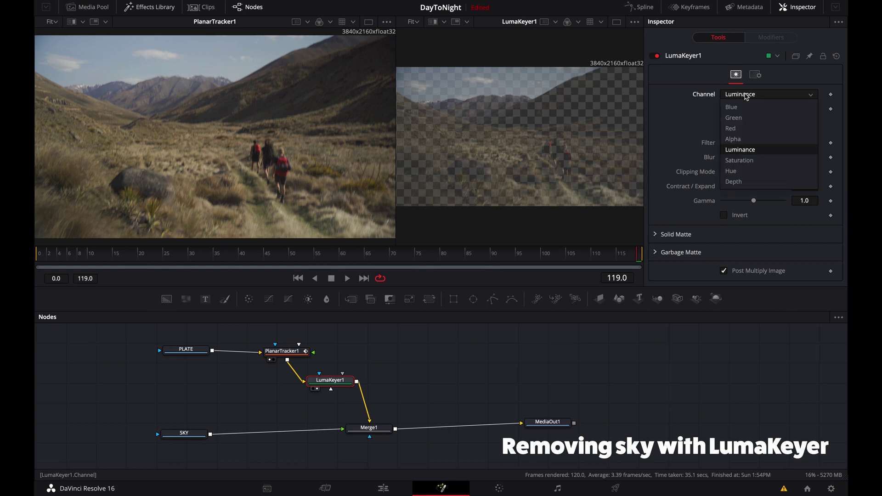
left_click(747, 111)
left_click_drag(746, 112, 774, 111)
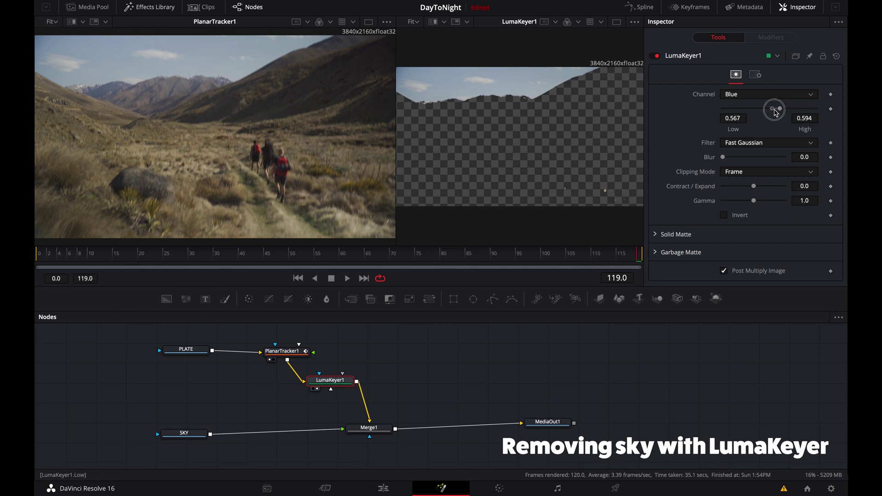
left_click_drag(775, 112, 782, 112)
left_click(724, 215)
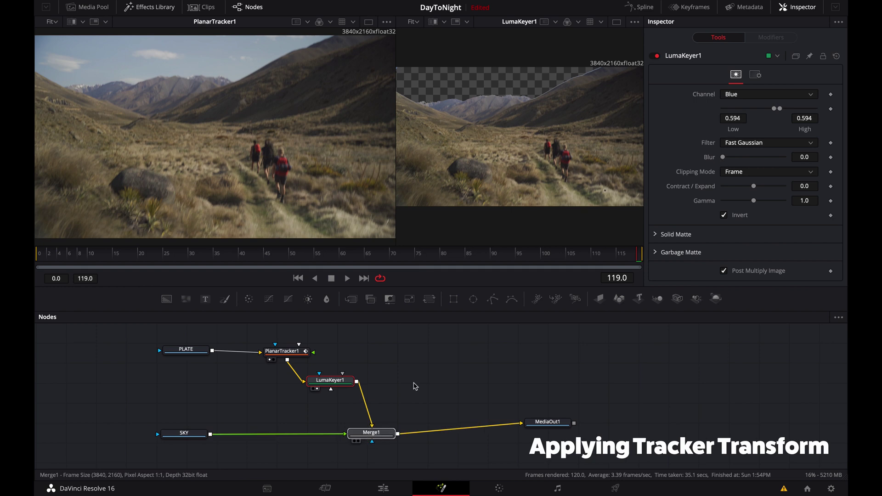
Create a Planar Transform node from PlanarTracker1's tracking data, keeping the operation mode on Track
left_click(307, 349)
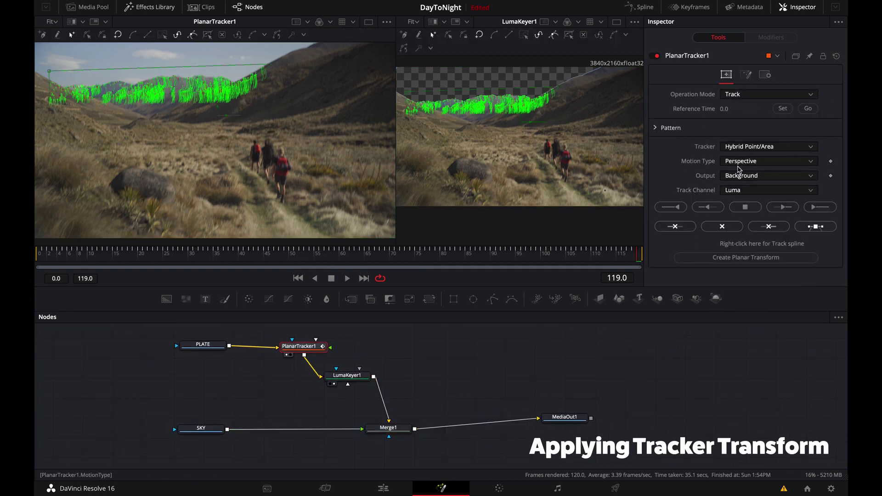
left_click(756, 98)
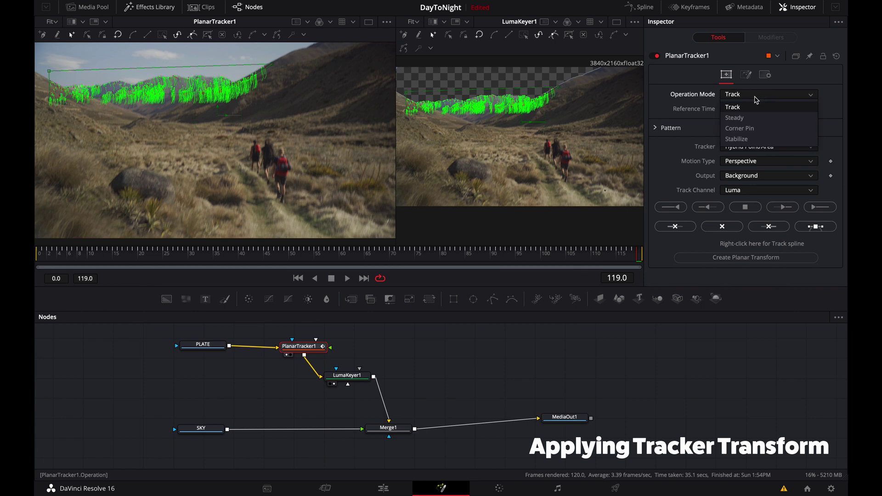
left_click(756, 98)
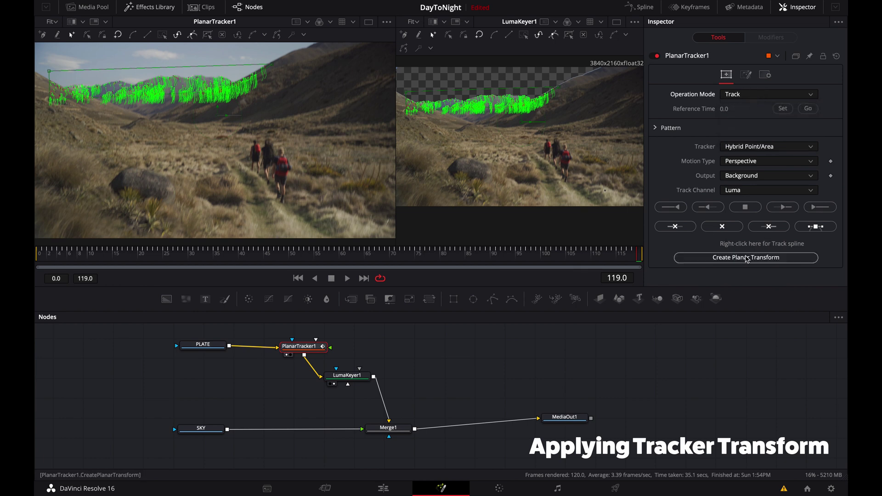
left_click(726, 260)
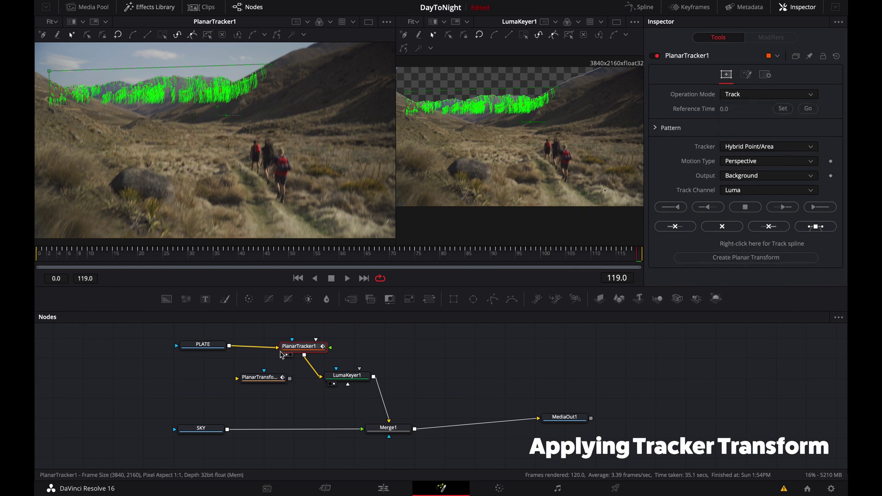
Insert the Planar Transform node into the connection between SKY and Merge1
left_click_drag(266, 381, 268, 390)
left_click_drag(199, 432, 179, 433)
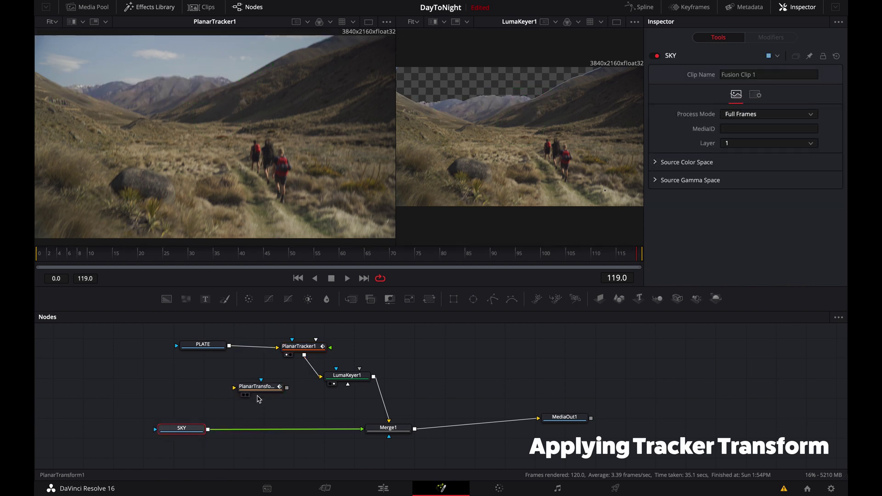
left_click_drag(261, 392, 262, 433)
Compare SKY in the first viewer with PlanarTransform1 in the second, playing from frame 0 to examine the tracked motion
key("1")
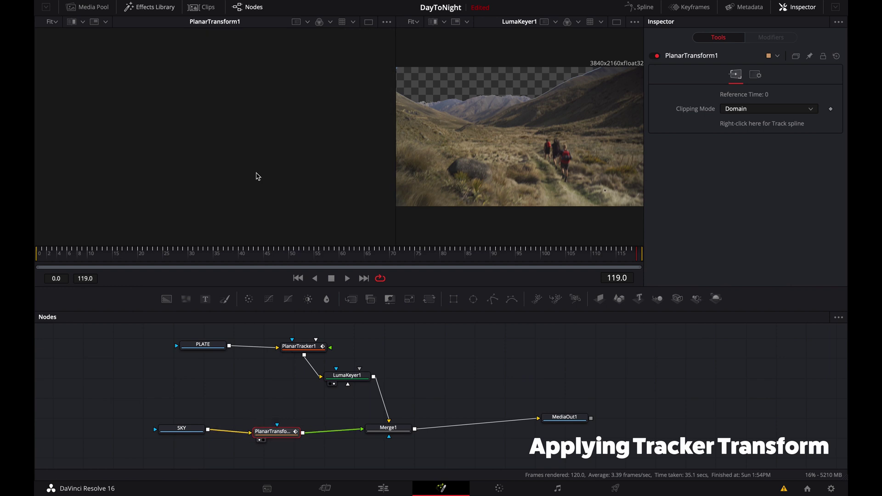
key("2")
left_click(182, 429)
key("1")
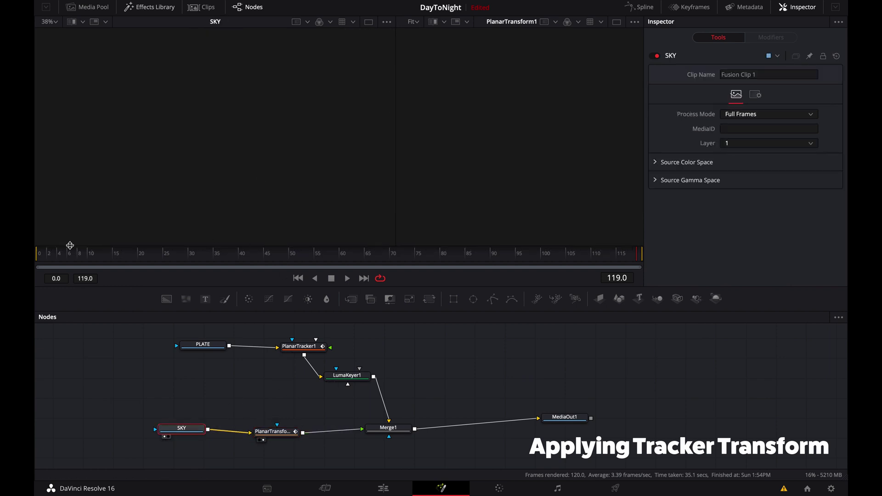
left_click_drag(69, 247, 66, 247)
left_click(38, 257)
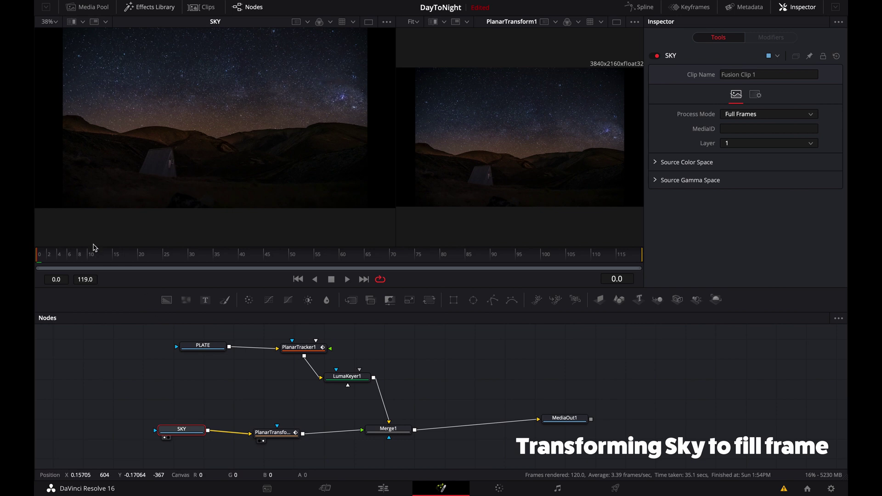
left_click(349, 280)
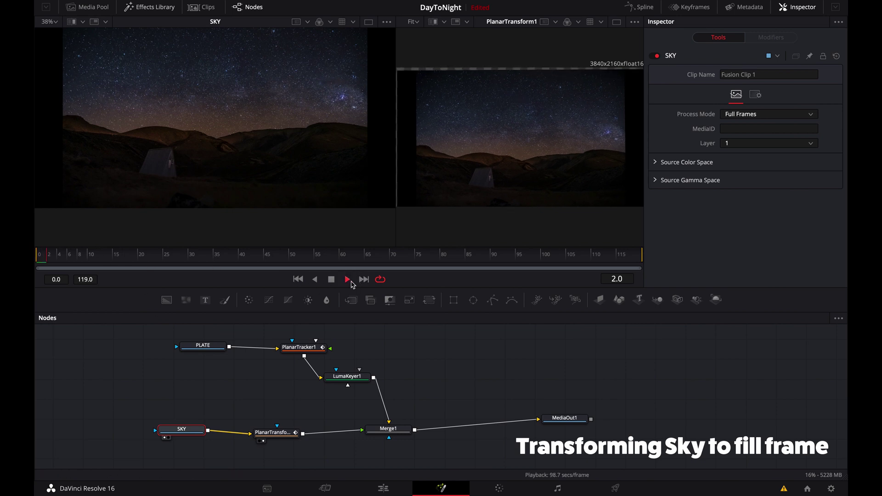
left_click(348, 280)
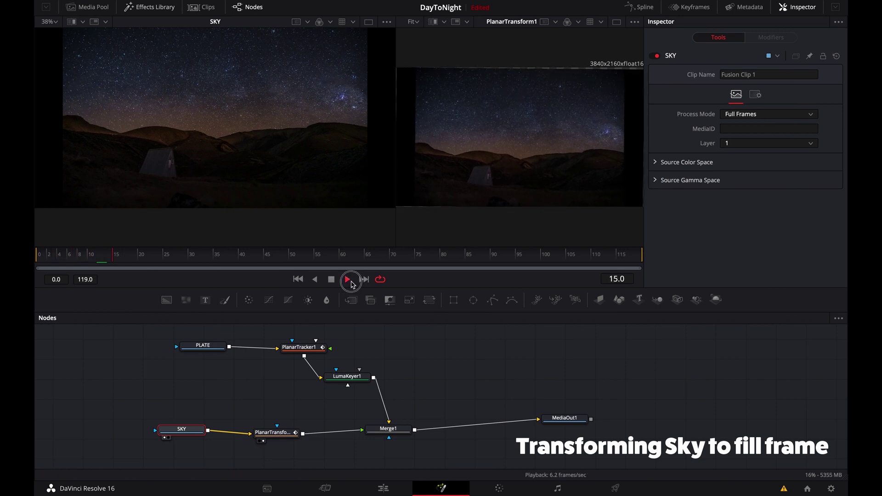
left_click(270, 436)
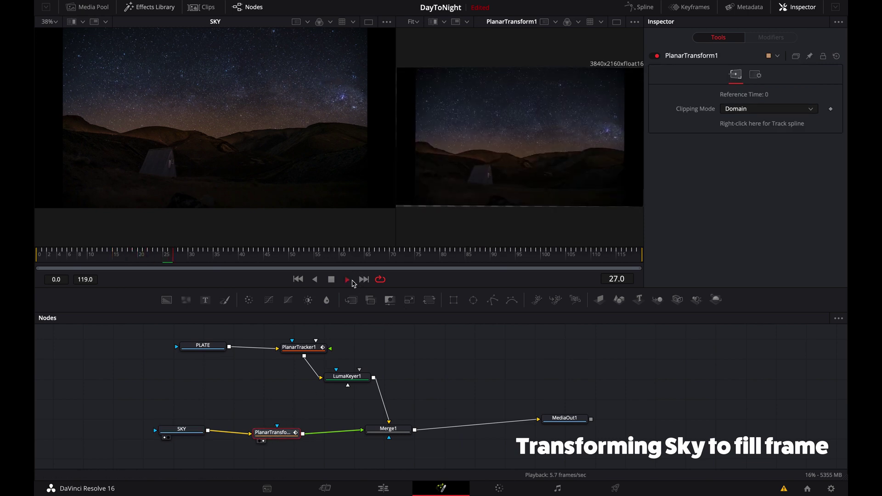
Insert a Transform node between SKY and PlanarTransform1, spacing the nodes apart to make room for it
left_click_drag(187, 438, 97, 440)
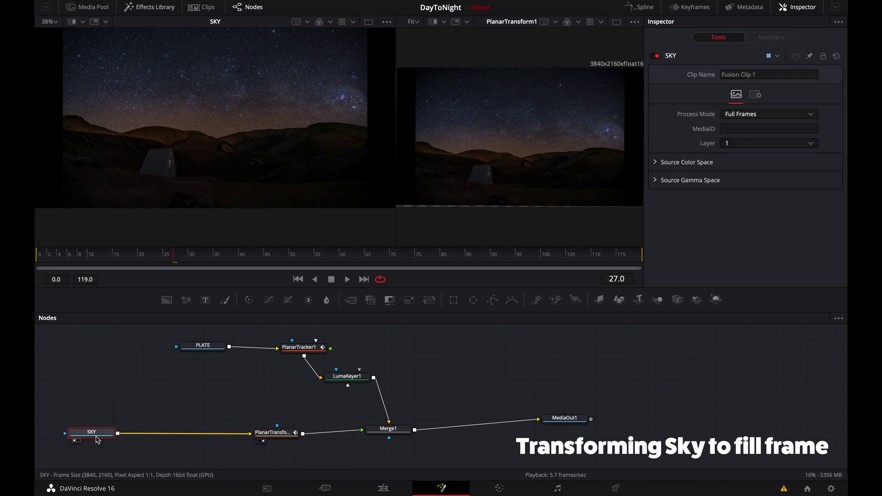
key("shift+space")
type("trans")
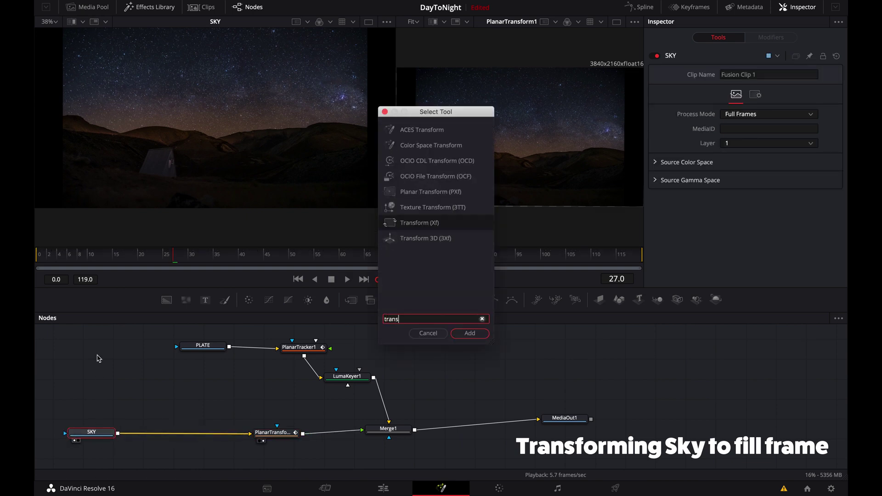
key("Return")
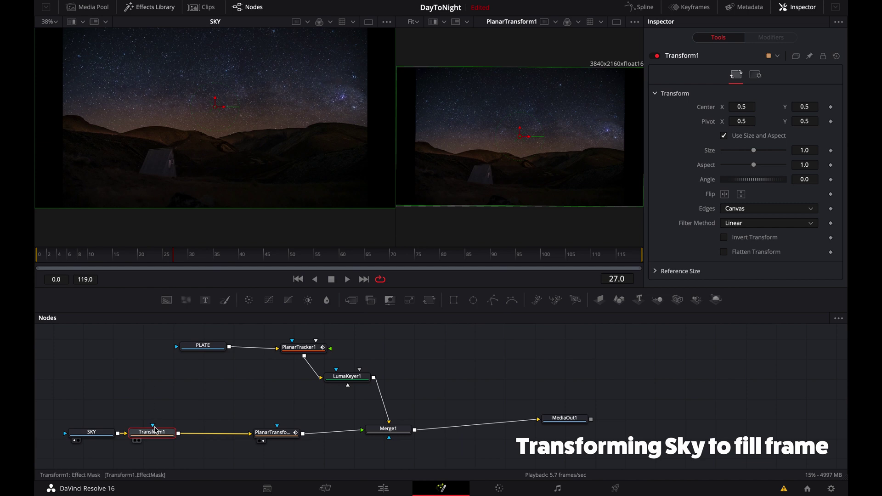
left_click_drag(152, 432, 160, 433)
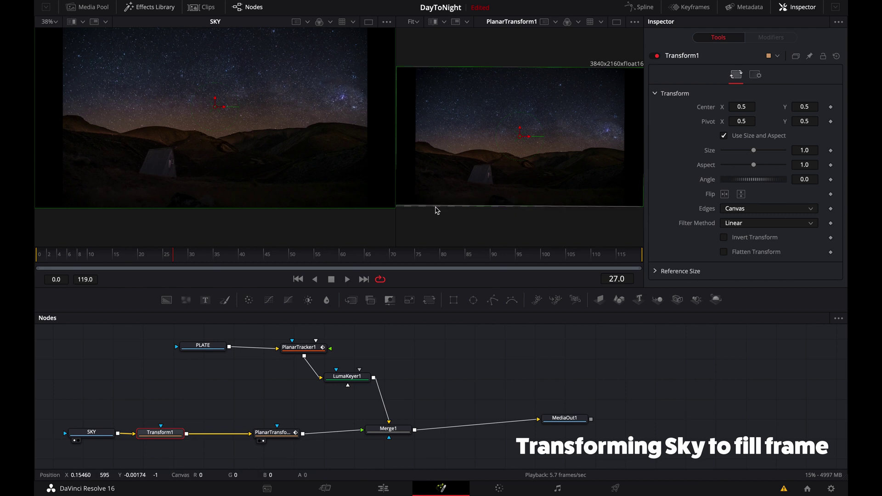
Scale the sky to 1.25 in Transform1 and check across the timeline that it fills the frame
left_click_drag(754, 154, 757, 155)
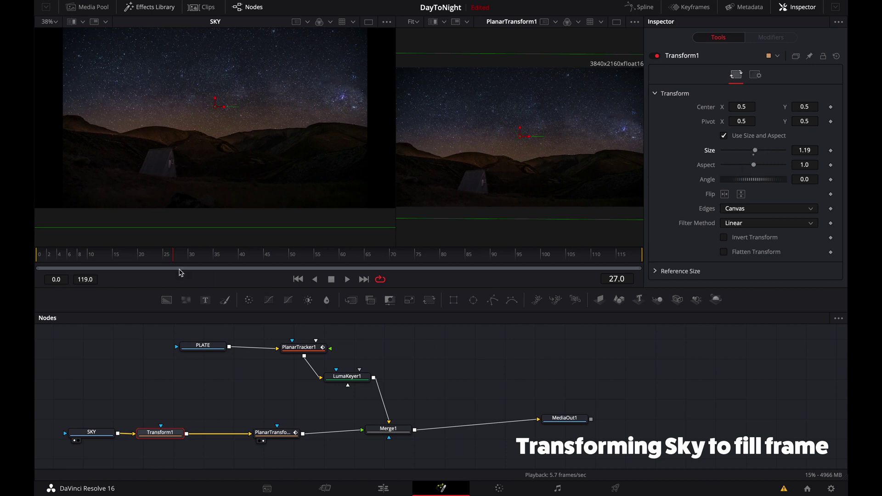
left_click_drag(285, 261, 413, 259)
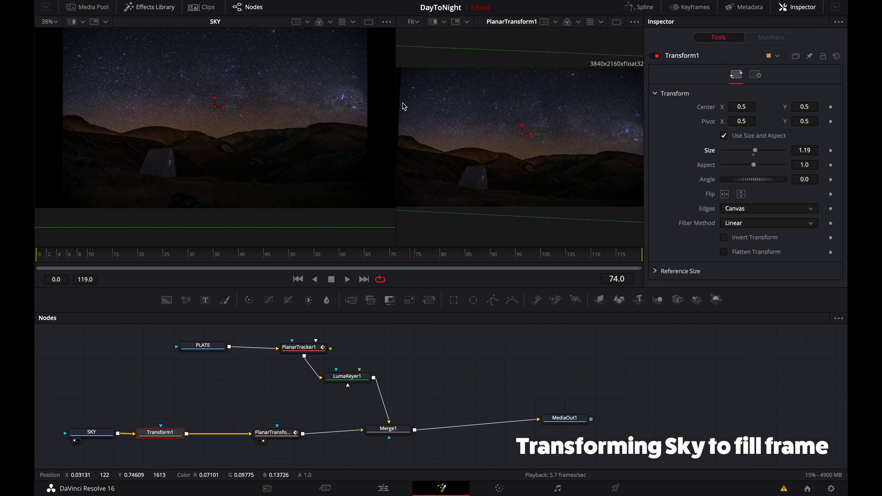
left_click_drag(396, 105, 311, 108)
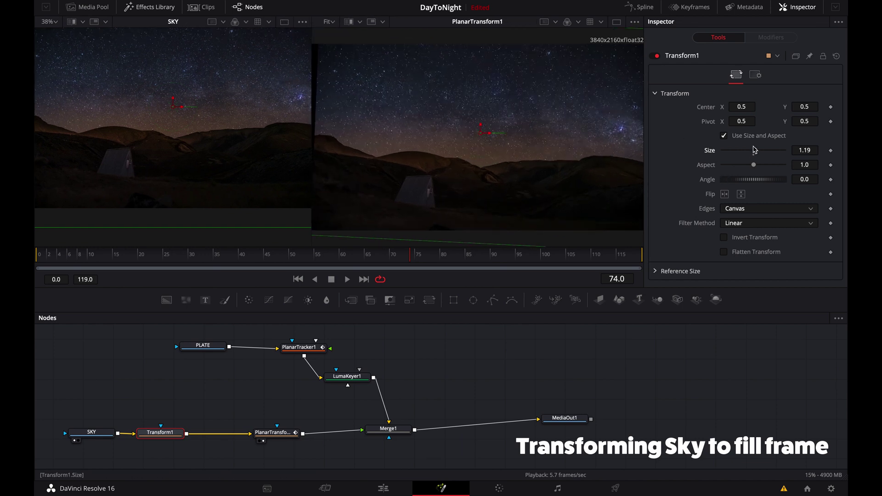
left_click_drag(757, 151, 757, 152)
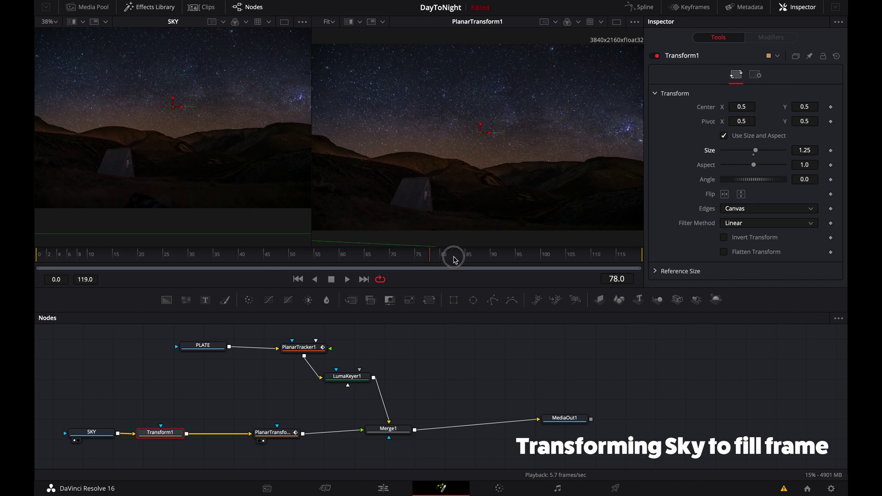
left_click_drag(453, 259, 103, 258)
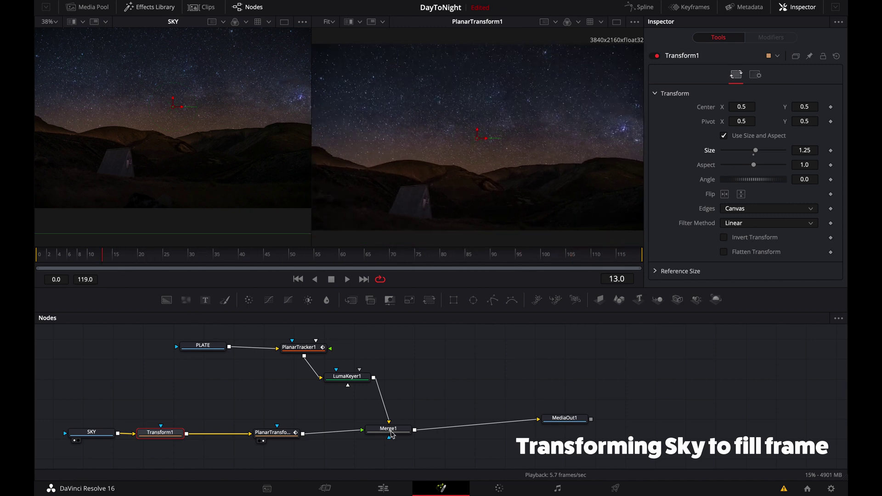
View Merge1 and swap its inputs so PlanarTransform1 feeds the background and LumaKeyer1 feeds the foreground
left_click(390, 430)
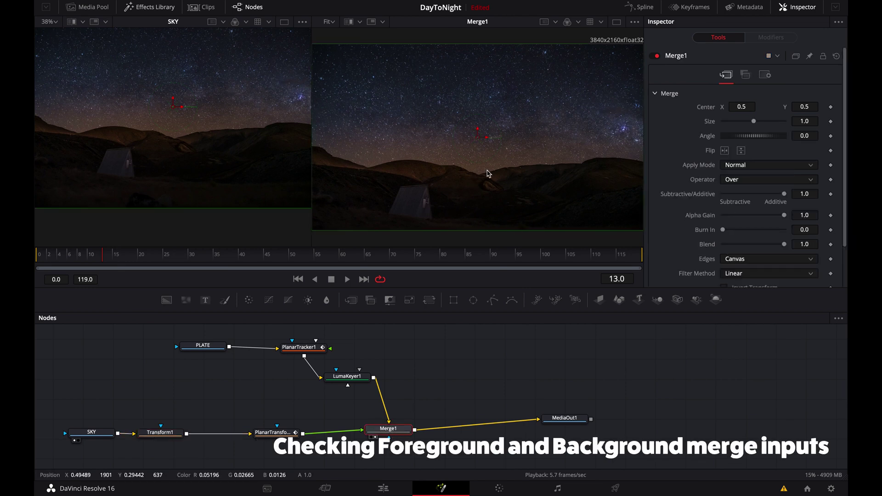
left_click_drag(399, 426, 400, 429)
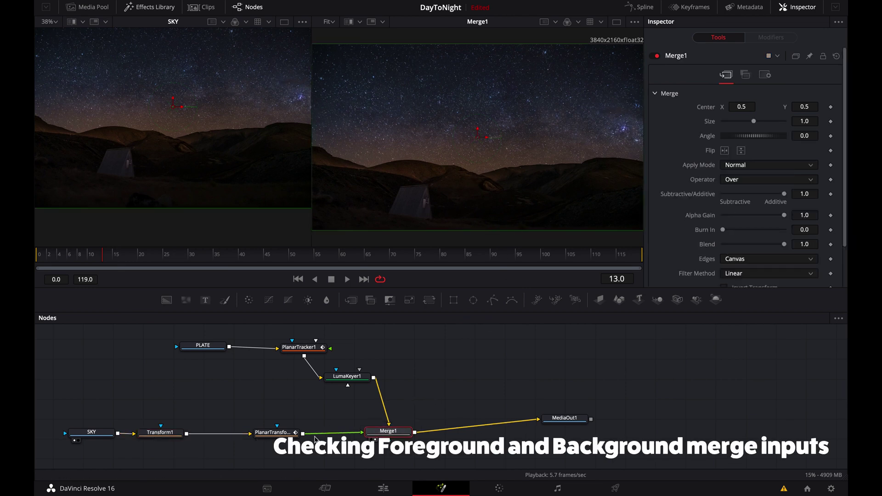
left_click_drag(311, 434, 321, 435)
left_click_drag(388, 407, 383, 395)
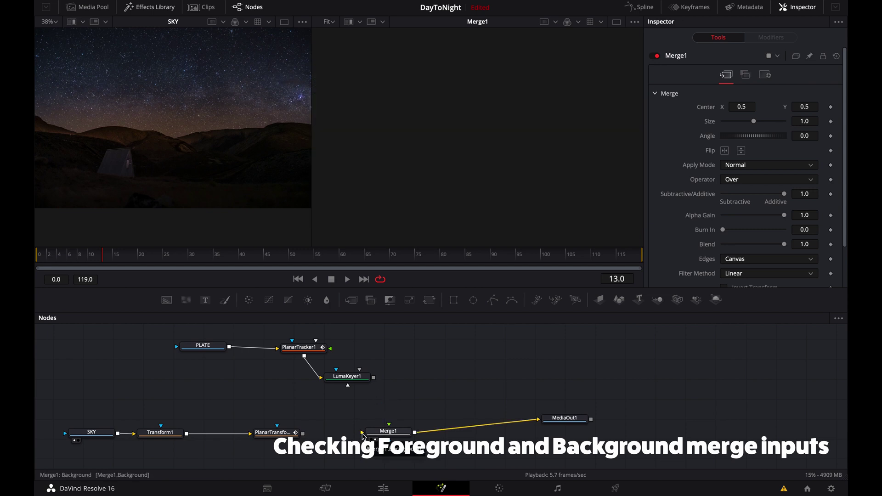
left_click_drag(363, 436, 303, 433)
left_click_drag(390, 425, 373, 378)
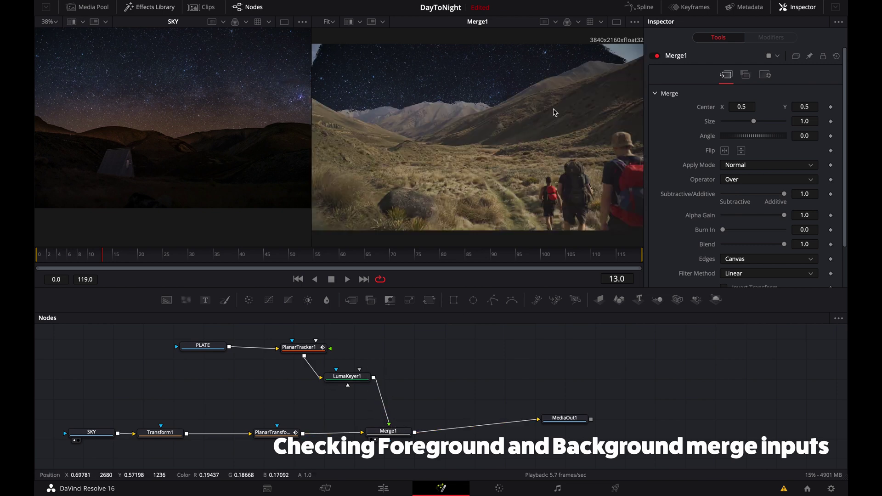
Refine LumaKeyer1's key by setting the low threshold to 0.461 and the high threshold to 0.539
left_click(327, 375)
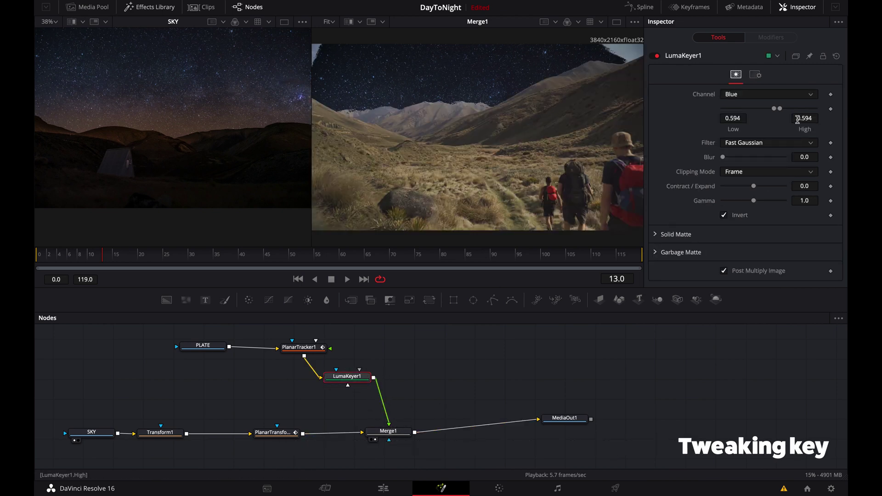
mouse_move(775, 113)
left_mouse_down()
mouse_move(767, 112)
mouse_move(776, 111)
left_mouse_up()
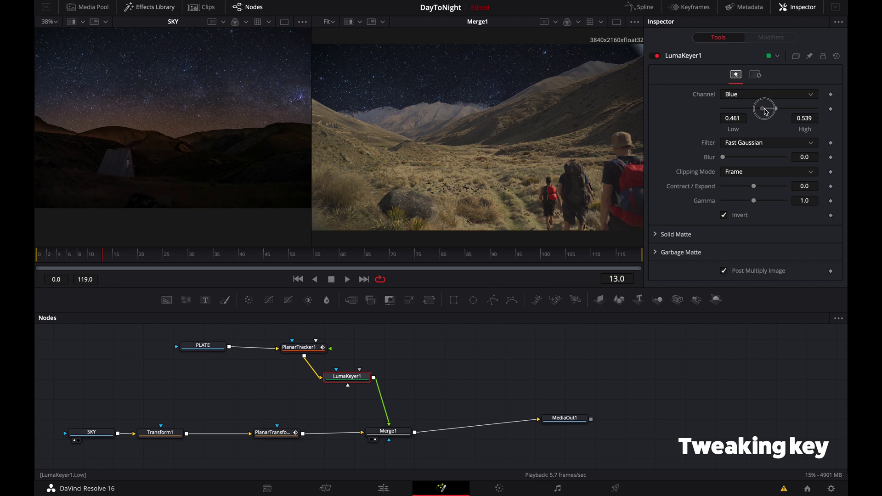
Create an unconnected Polygon mask node and draw a closed shape around the sky area, extending beyond the frame edges
scroll(439, 365, "up", 3)
left_click_drag(383, 407, 394, 407)
left_click(442, 367)
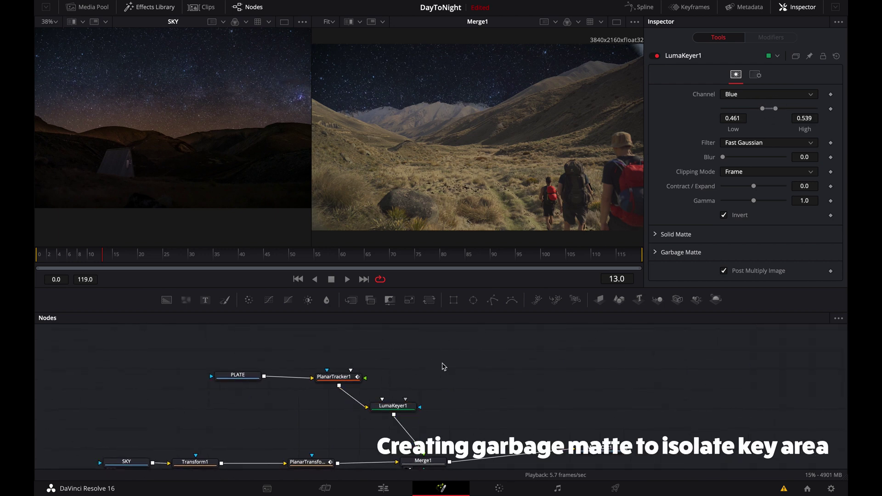
left_click(492, 302)
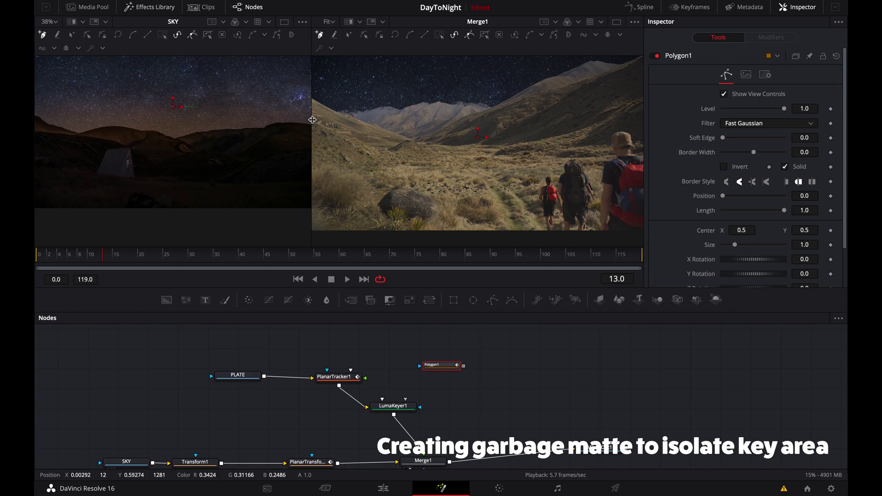
scroll(500, 121, "down", 3)
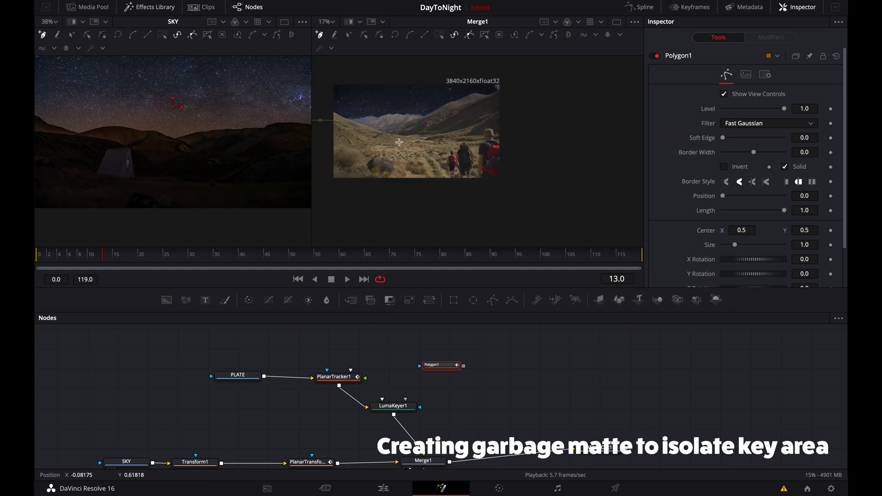
left_click(516, 102)
left_click(520, 68)
left_click(338, 69)
left_click(326, 103)
left_click(320, 121)
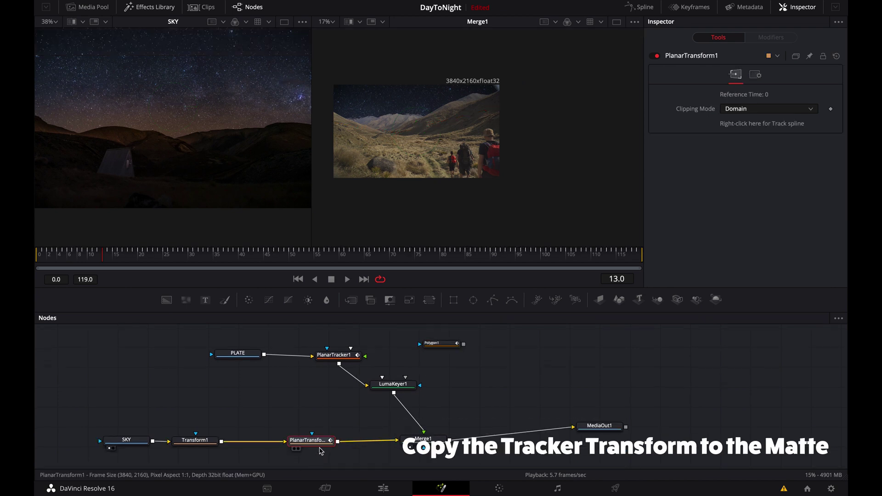
Duplicate the Planar Transform node and route Polygon1 through the copy into LumaKeyer1's effect mask input
key("ctrl+c")
key("ctrl+v")
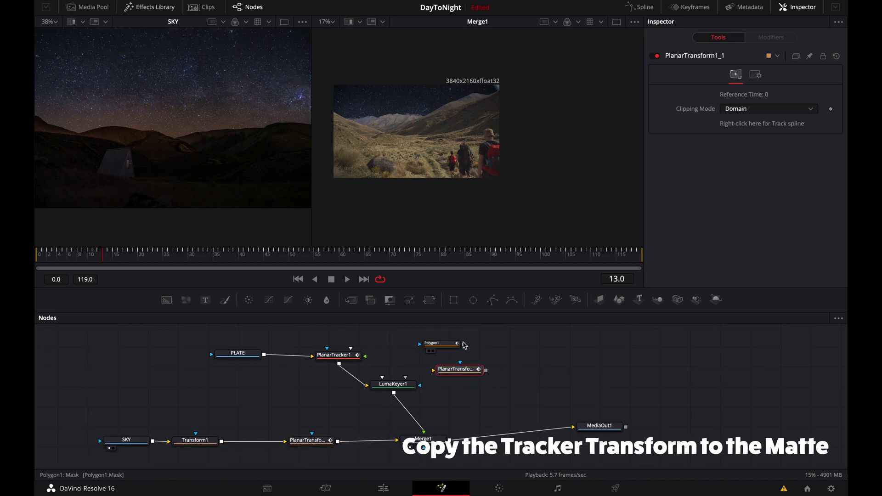
left_click_drag(464, 345, 479, 372)
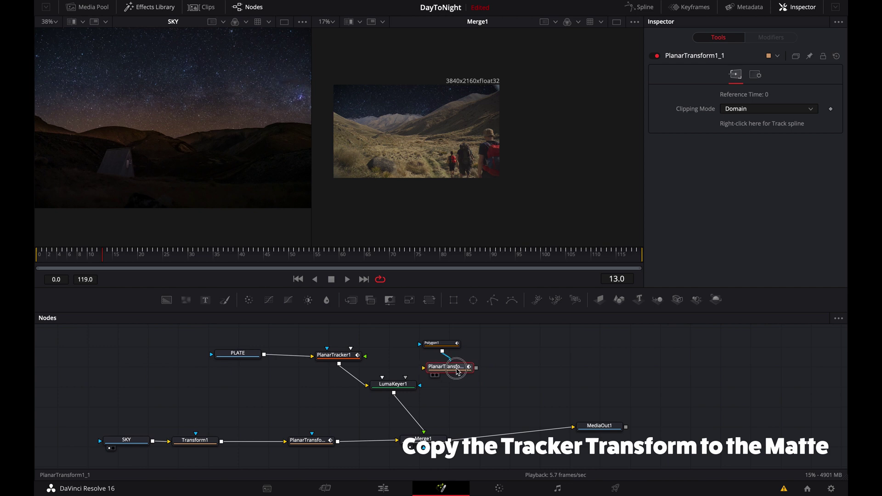
left_click_drag(433, 370, 453, 333)
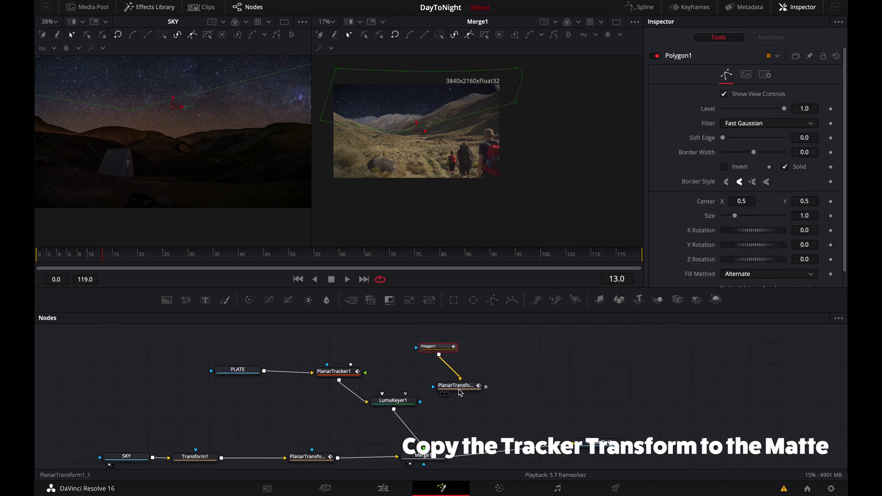
left_click_drag(462, 390, 426, 374)
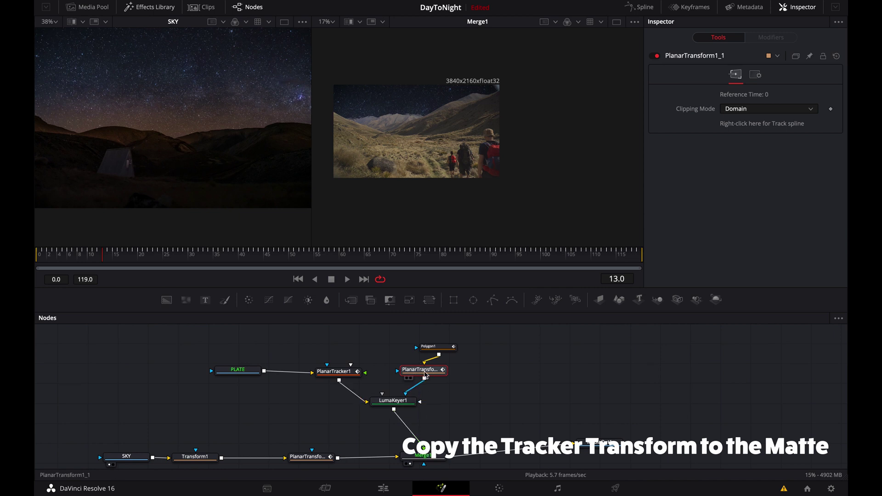
Disconnect and reconnect the tracked polygon mask at LumaKeyer1 to compare the composite with and without it
scroll(413, 156, "up", 5)
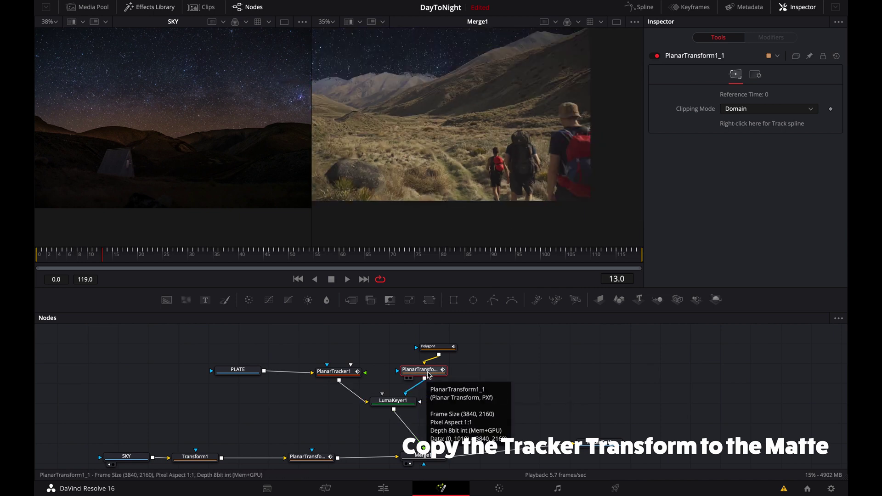
left_click(404, 385)
left_click(417, 385)
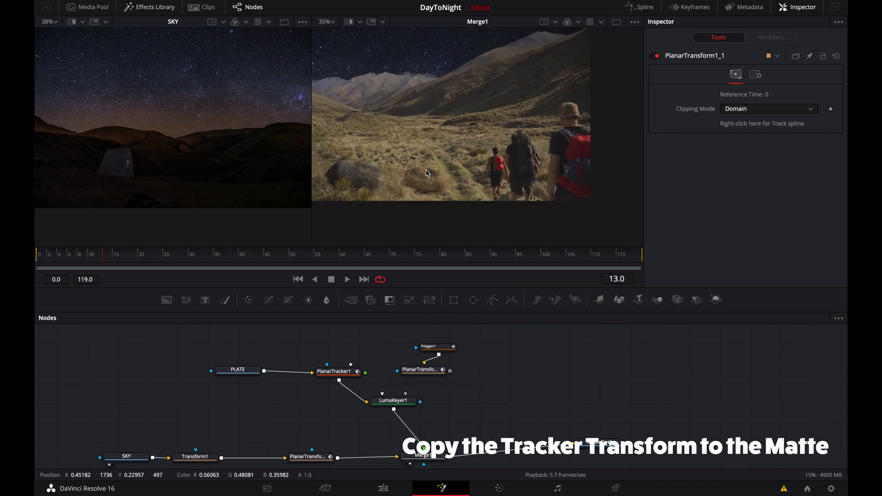
left_click_drag(420, 402, 451, 371)
left_click(431, 371)
scroll(475, 120, "down", 5)
scroll(475, 120, "up", 3)
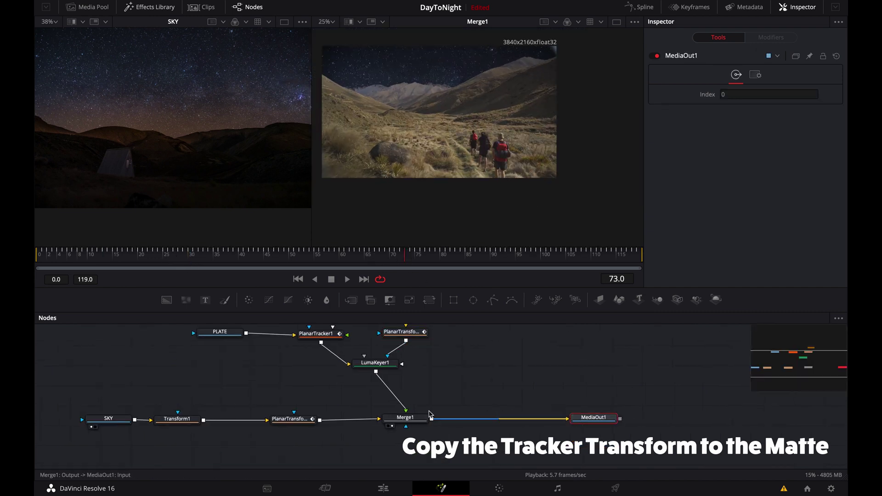
Move the lower row of nodes from SKY to MediaOut1 down to make room between LumaKeyer1 and Merge1
left_click(415, 356)
left_click_drag(624, 460, 35, 397)
left_click_drag(432, 418, 433, 440)
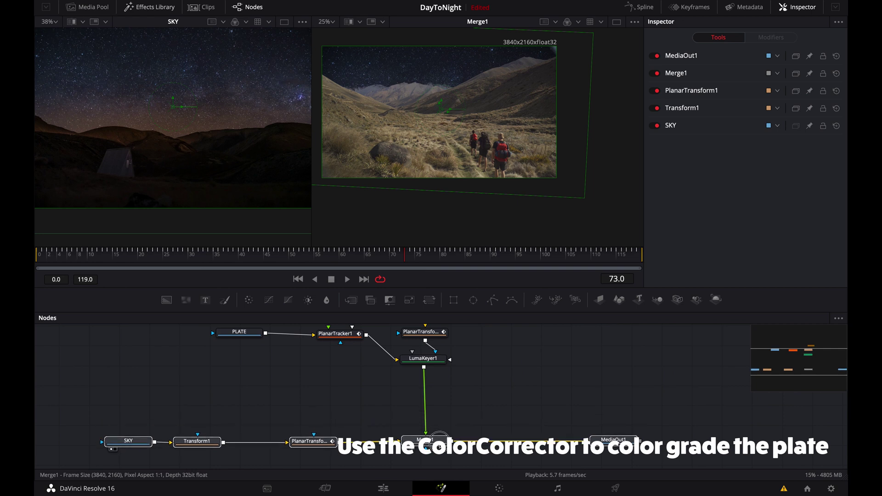
left_click(446, 401)
Insert a Color Corrector node between LumaKeyer1 and Merge1
left_click(435, 362)
key("shift+space")
type("col")
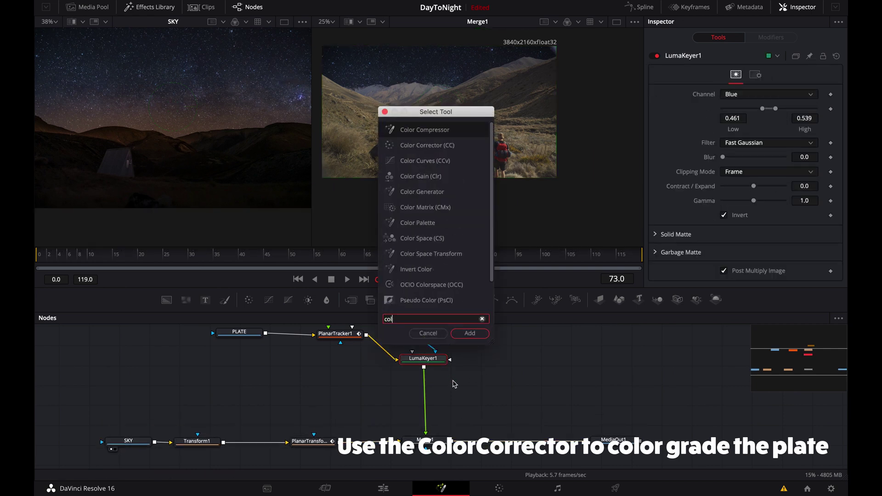
type("o")
key("Down")
key("Return")
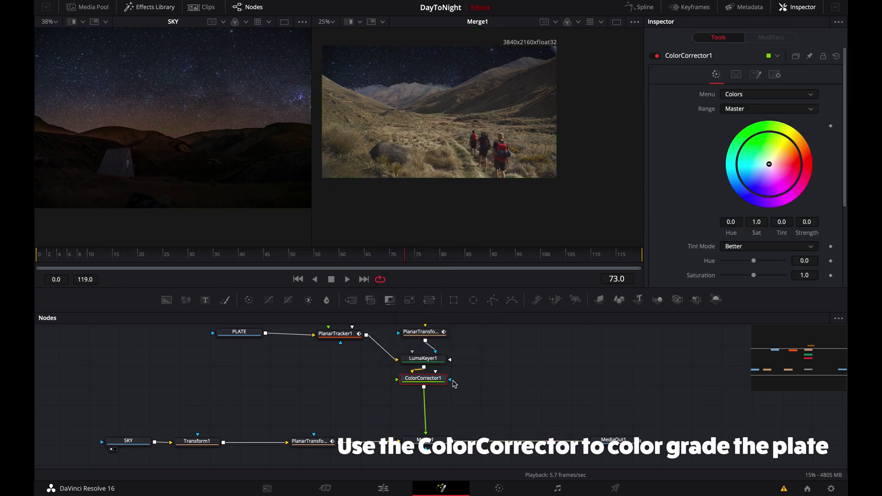
left_click_drag(421, 388, 418, 399)
Reduce ColorCorrector1's saturation to 0.41, keeping the range on Master
left_click_drag(311, 144, 225, 144)
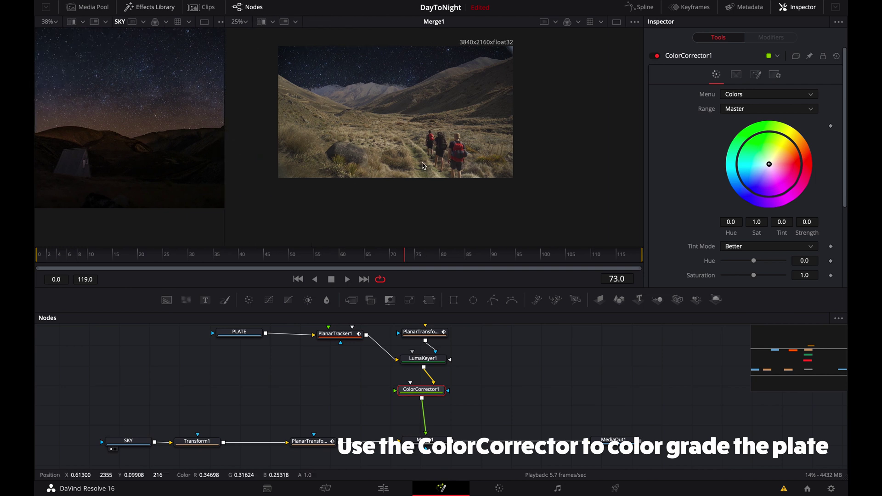
left_click(239, 21)
left_click(240, 32)
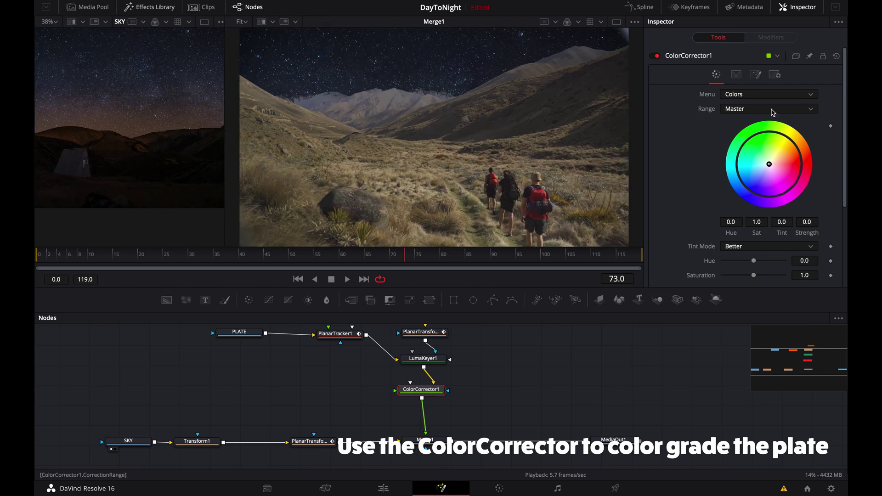
scroll(784, 244, "down", 2)
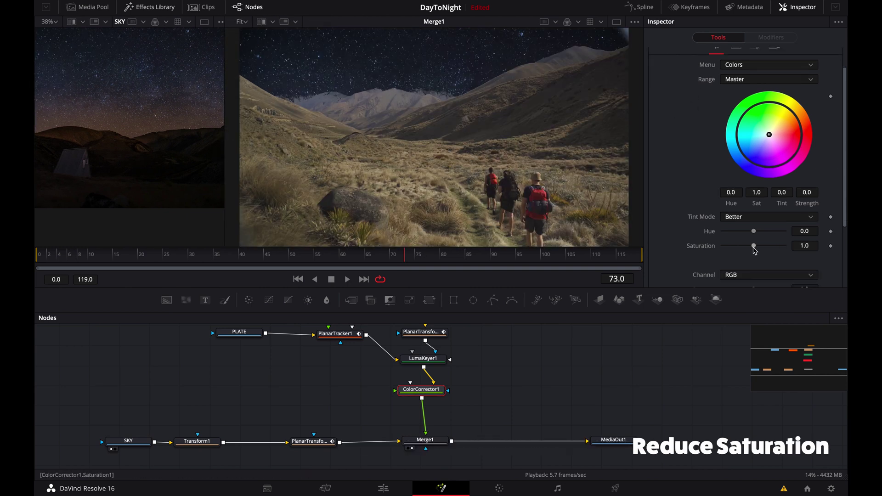
left_click_drag(753, 246, 742, 248)
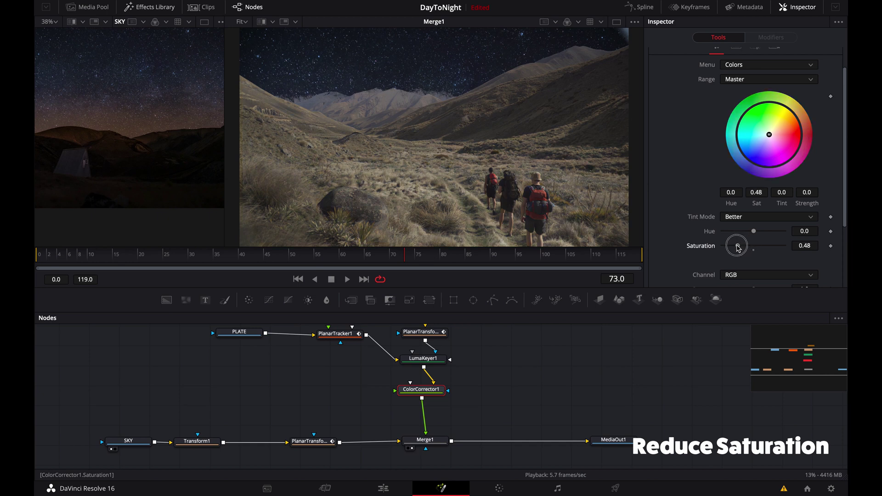
left_click(804, 81)
left_click(804, 83)
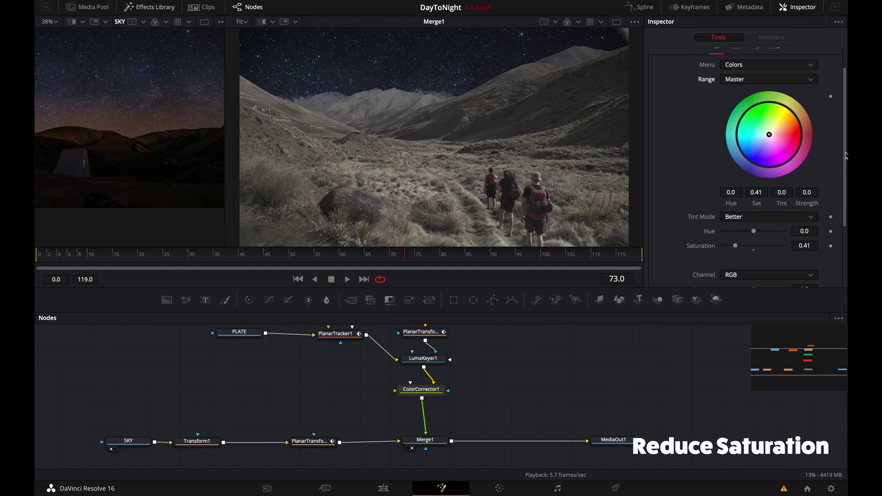
Darken the plate in ColorCorrector1 by setting gamma to 0.47 and lift to 0.05
left_click_drag(844, 177, 845, 216)
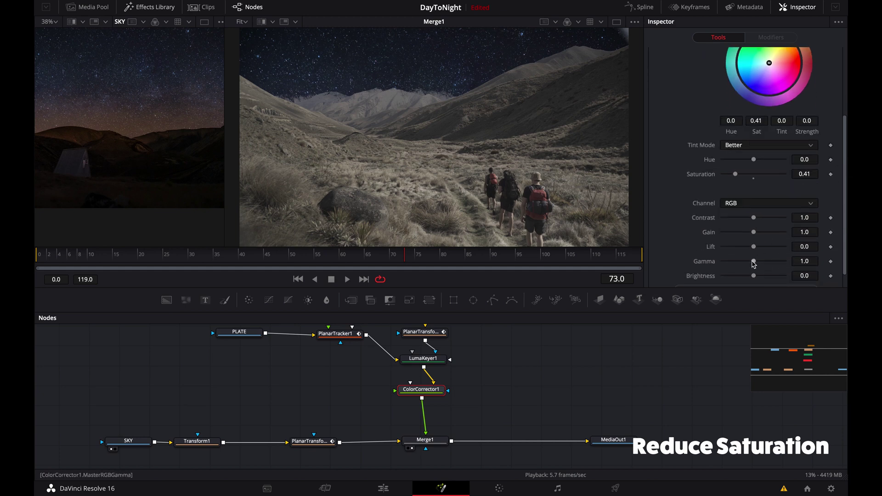
left_click_drag(754, 261, 738, 264)
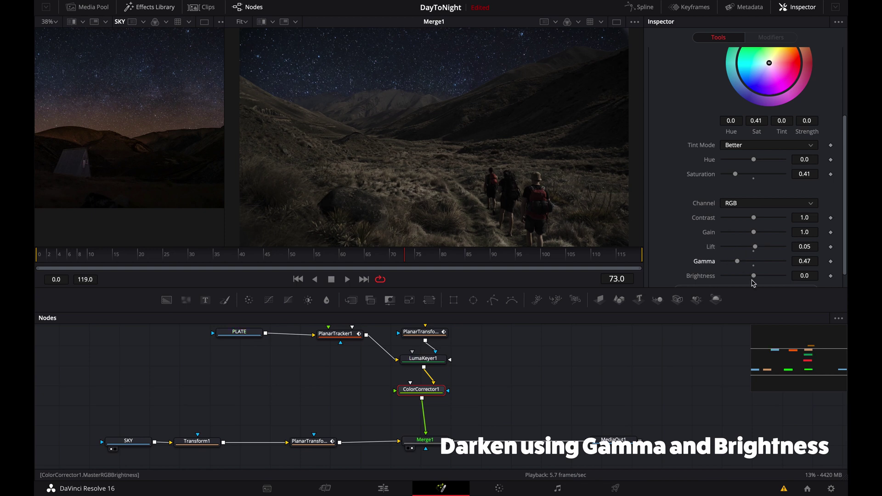
Set ColorCorrector1's brightness to -0.06 and lift to 0.1, and tint the Master range toward cool blue at about 0.11 strength
left_click_drag(754, 276, 751, 277)
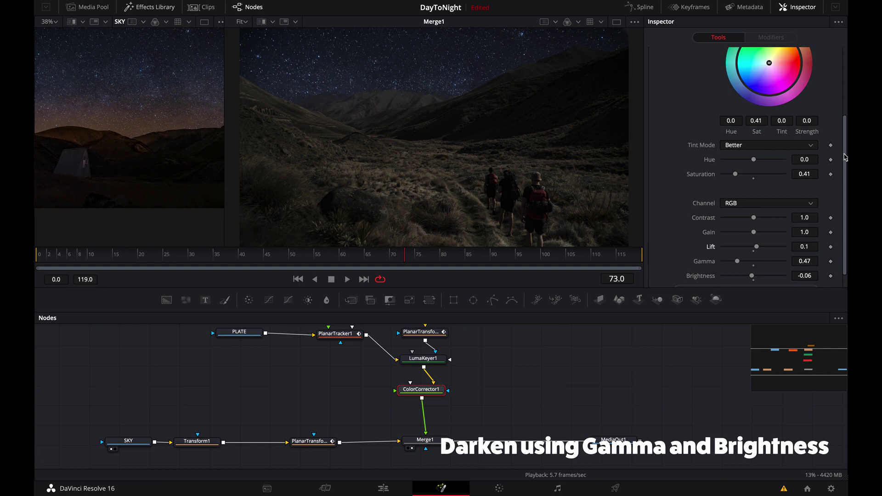
scroll(845, 157, "up", 4)
left_click_drag(770, 143, 762, 154)
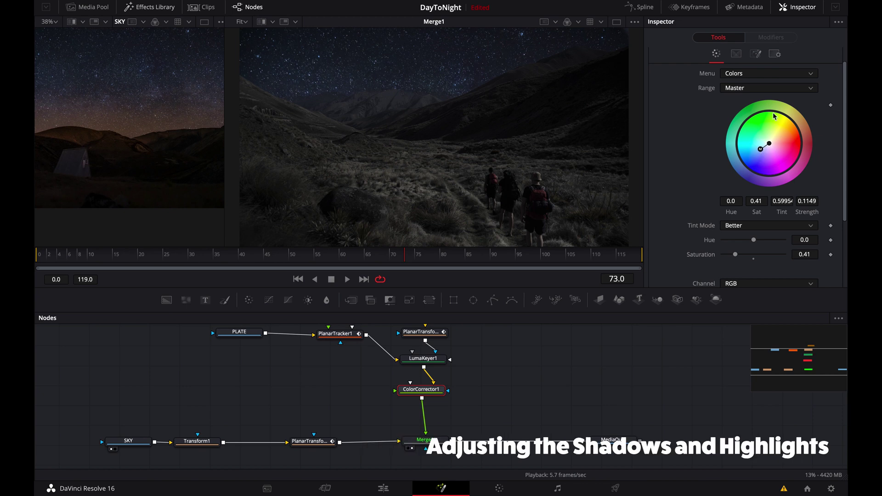
Tint the Shadows range of ColorCorrector1 slightly toward cyan-blue
left_click(768, 88)
left_click(747, 109)
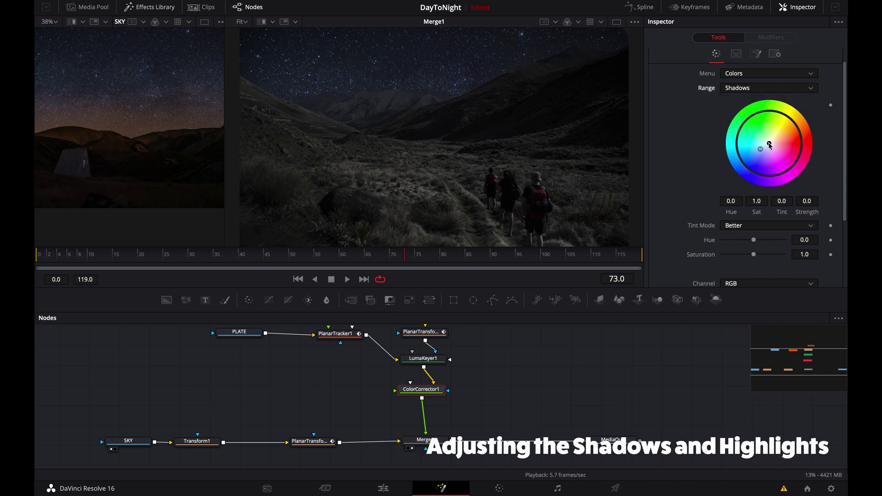
left_click_drag(770, 145, 761, 156)
Tint the Highlights range of ColorCorrector1 toward blue, with tint about 0.65 and strength about 0.30
left_click(795, 90)
left_click(740, 131)
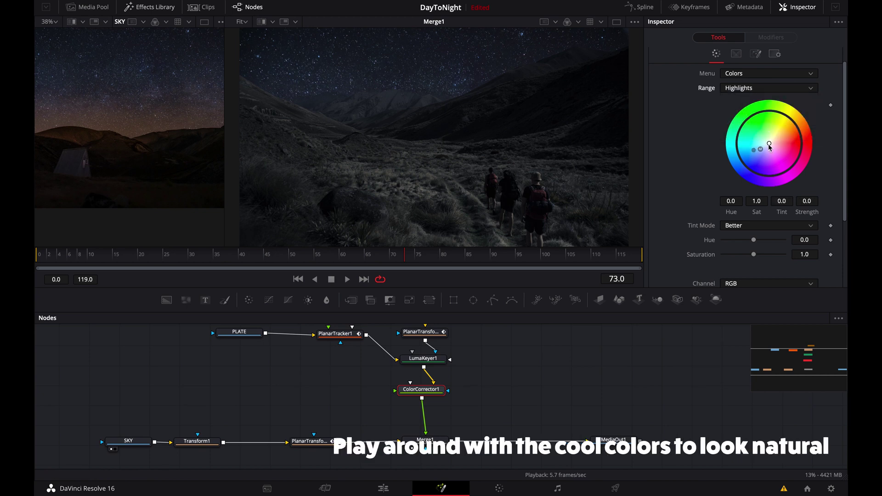
left_click_drag(770, 144, 760, 163)
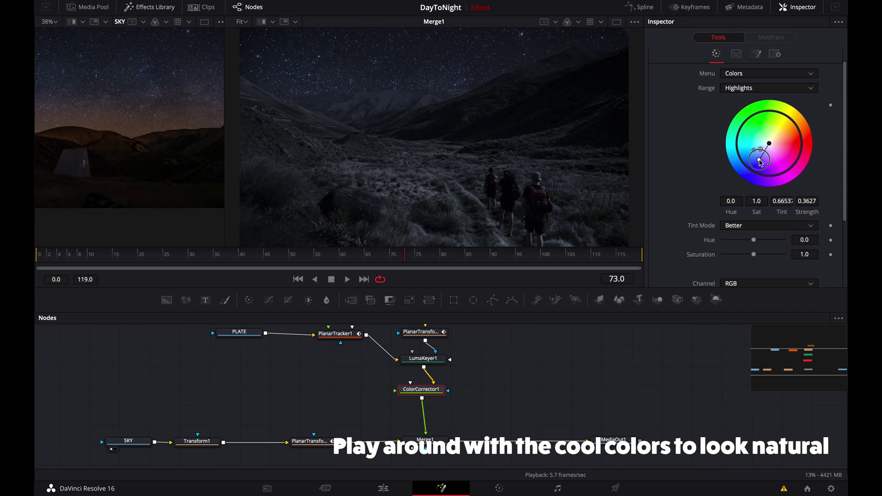
left_click_drag(760, 160, 761, 159)
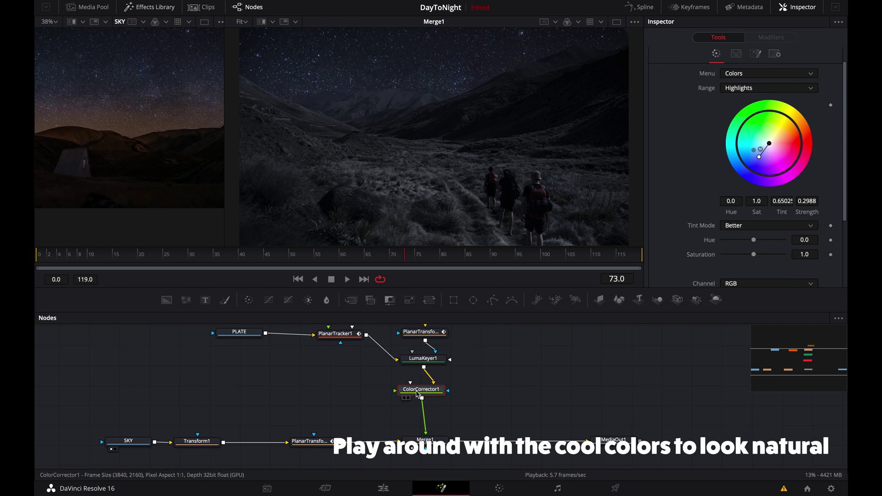
Switch ColorCorrector1 off and on repeatedly to compare the composite before and after the grade
scroll(667, 80, "down", 2)
scroll(667, 82, "up", 3)
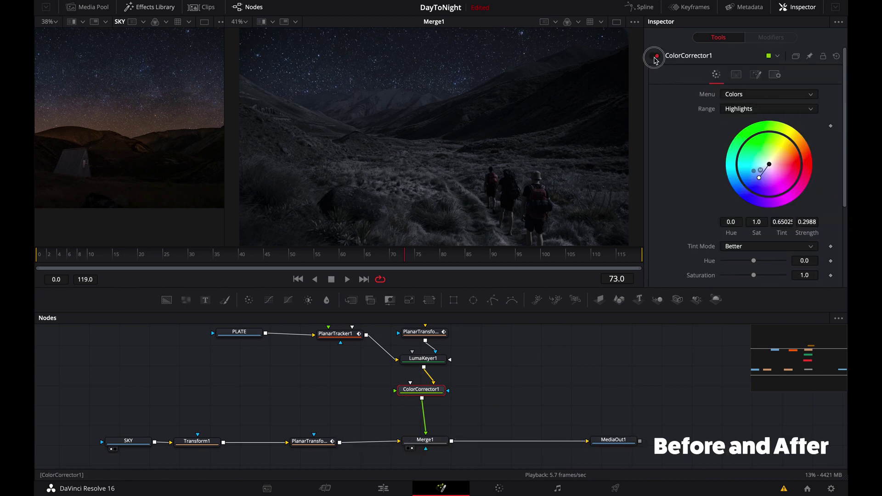
left_click(655, 57)
left_click(655, 57)
left_click(656, 57)
left_click(655, 57)
Move the sky up in Transform1 to a center of about X 0.496, Y 0.620 to bring its glowing horizon above the mountains
scroll(390, 183, "down", 2)
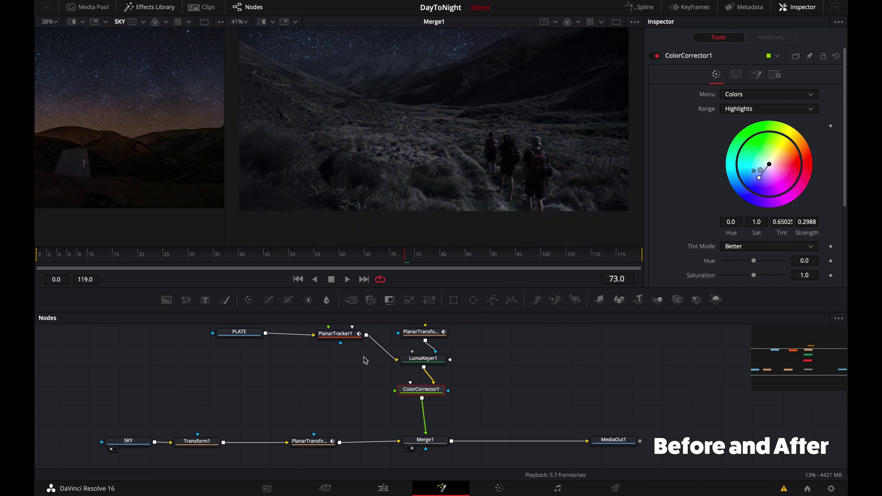
left_click(196, 441)
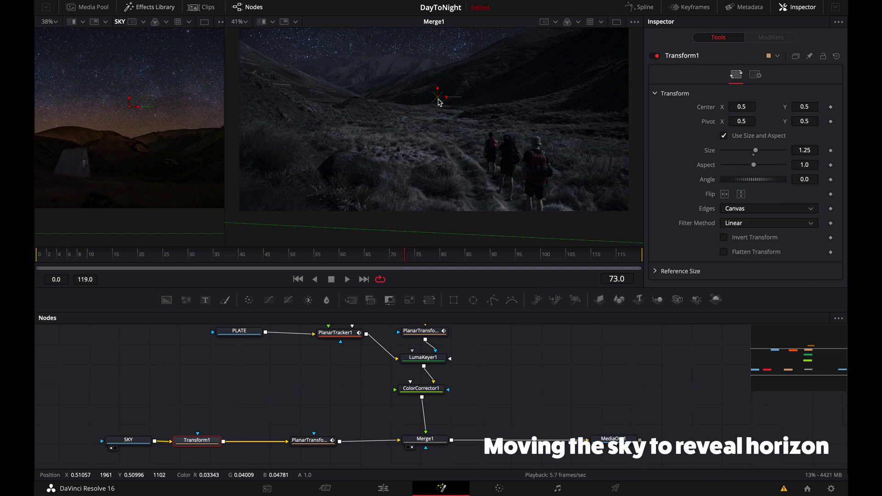
left_click_drag(439, 102, 438, 72)
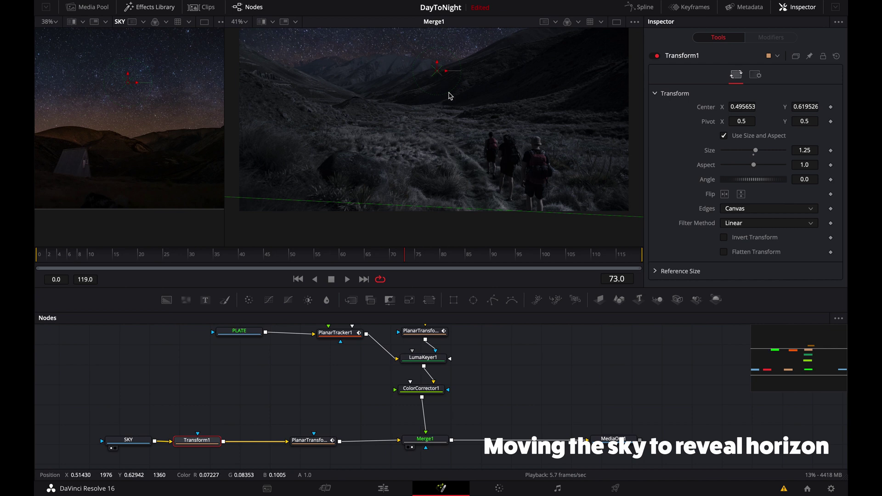
scroll(456, 109, "up", 3)
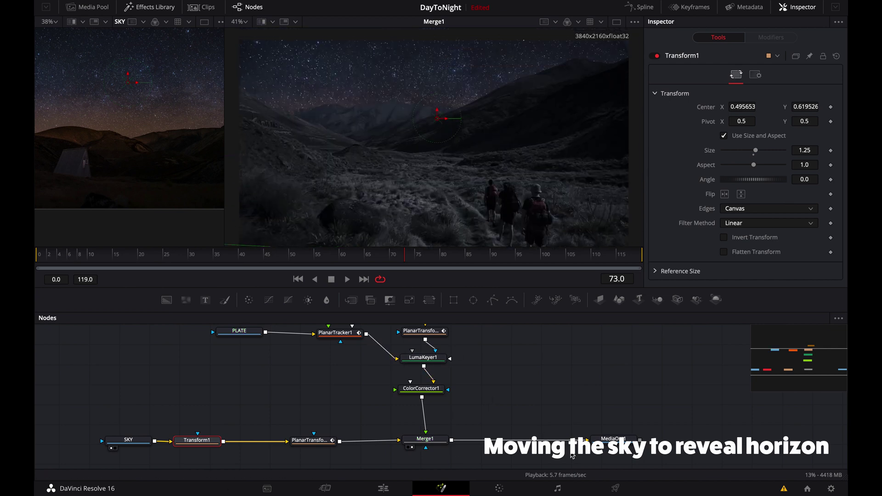
Show MediaOut1 in a widened second viewer and scrub through the timeline to frame 110 to check the sky tracking
left_click(607, 440)
key("2")
left_click_drag(225, 167, 175, 167)
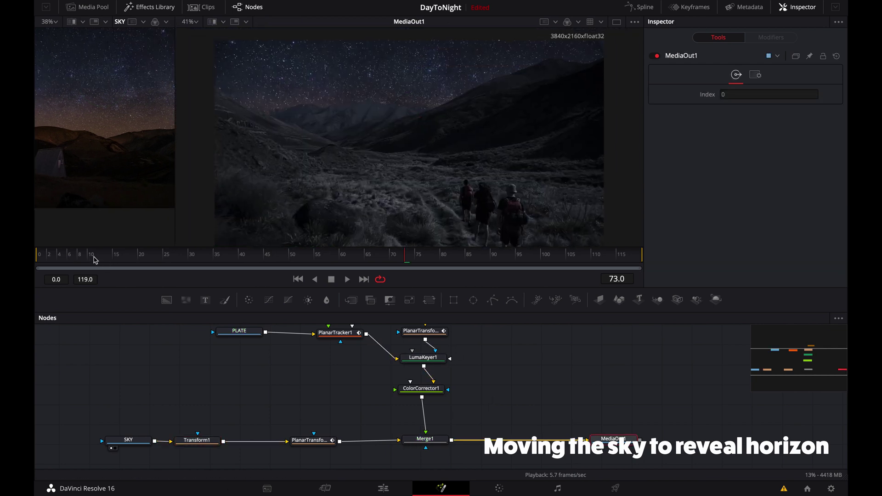
left_click_drag(98, 254, 593, 254)
Strengthen the blue tint of ColorCorrector1's Master range to a strength of about 0.213 and check it on other frames
left_click(421, 389)
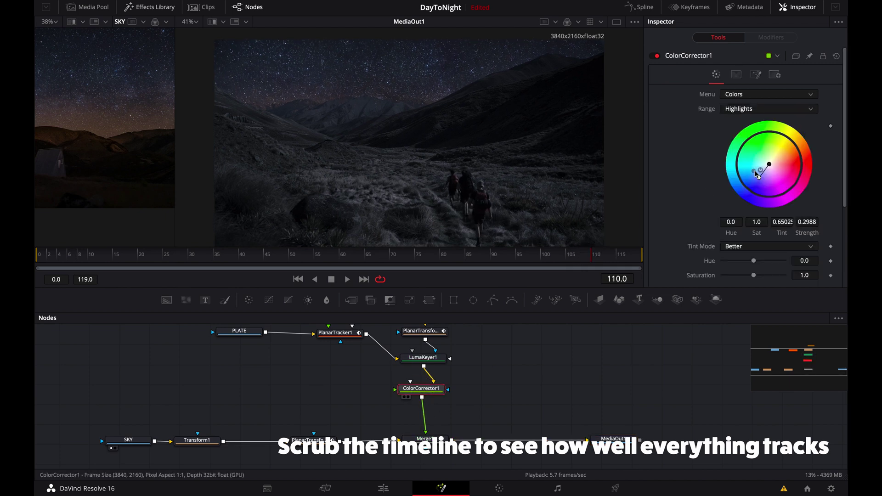
left_click(754, 109)
left_click(754, 122)
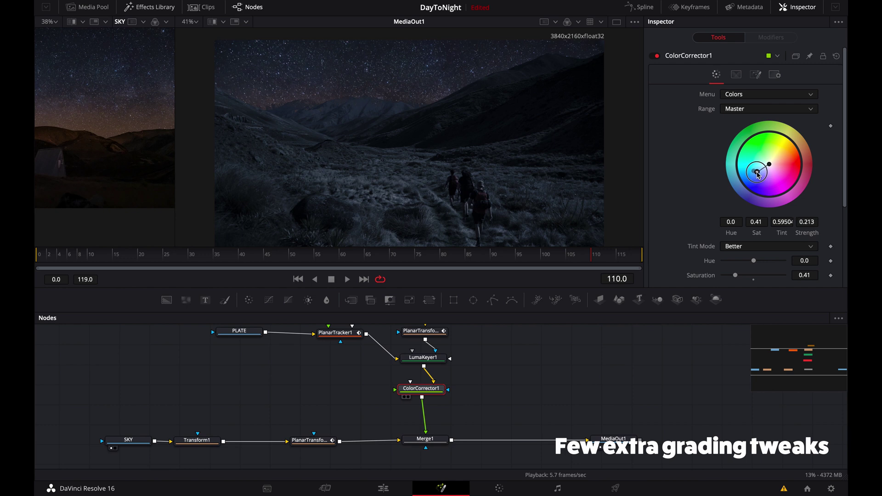
left_click_drag(564, 257, 478, 255)
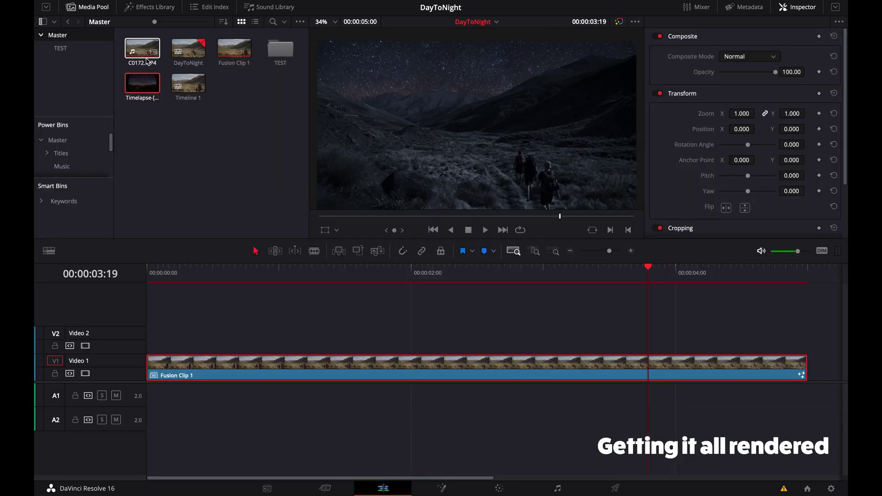
Place C0172.MP4 on Video 2 above the start of Fusion Clip 1 and trim it to a short opening clip
left_click_drag(147, 62, 174, 314)
key("BackSpace")
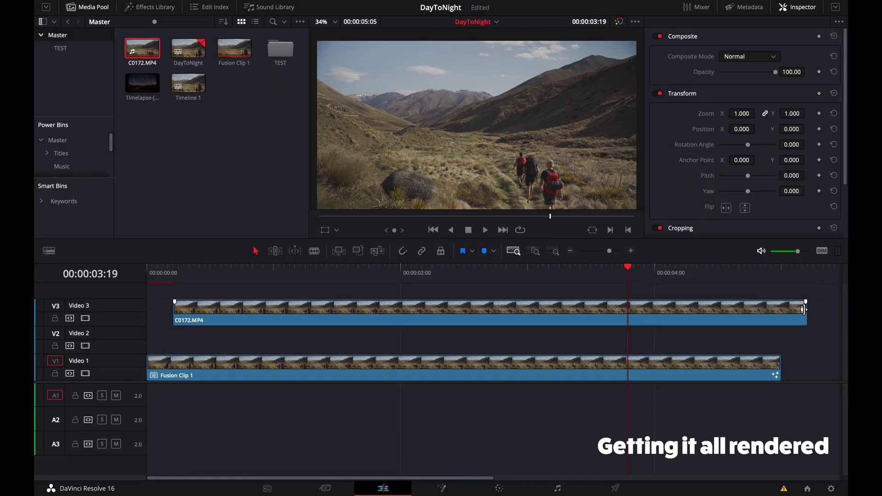
left_click_drag(805, 310, 251, 311)
left_click_drag(148, 369, 251, 369)
left_click_drag(199, 320, 199, 377)
left_click(251, 272)
key("super+z")
key("super+z")
key("super+z")
left_click(85, 319)
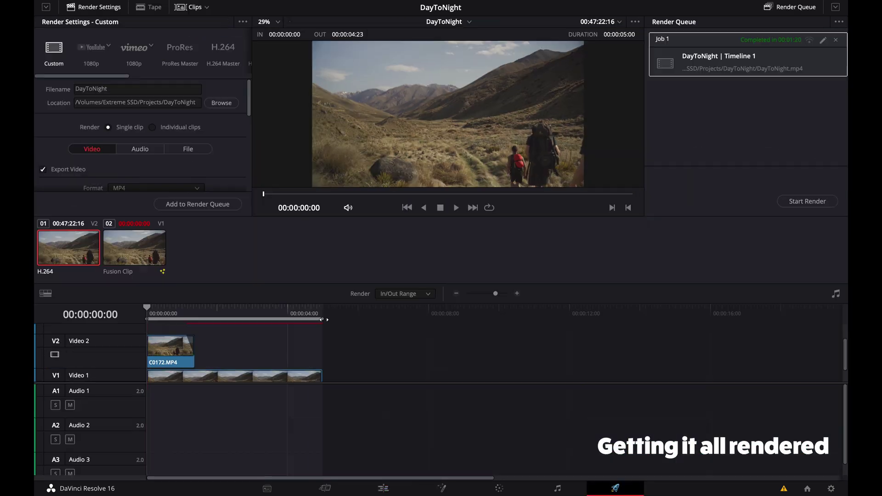
Name the render DayToNight_DEMO and add it to the render queue as a single MP4 clip
type("DEMO")
left_click(197, 204)
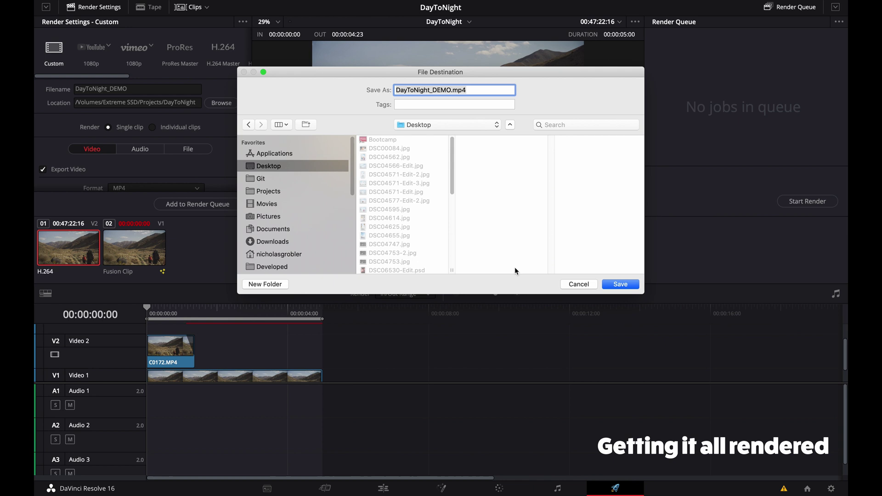